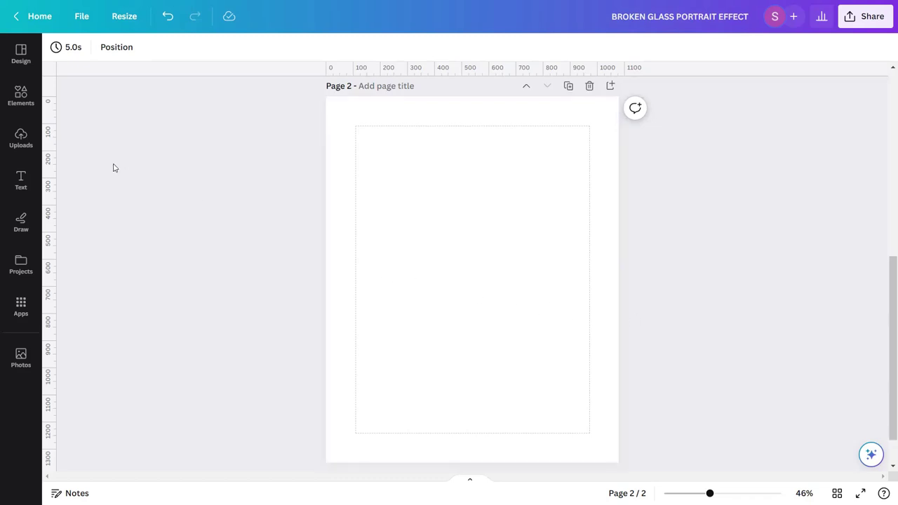
Add the uploaded photo of the red-haired woman holding a camera to the middle of page 2.
click(21, 140)
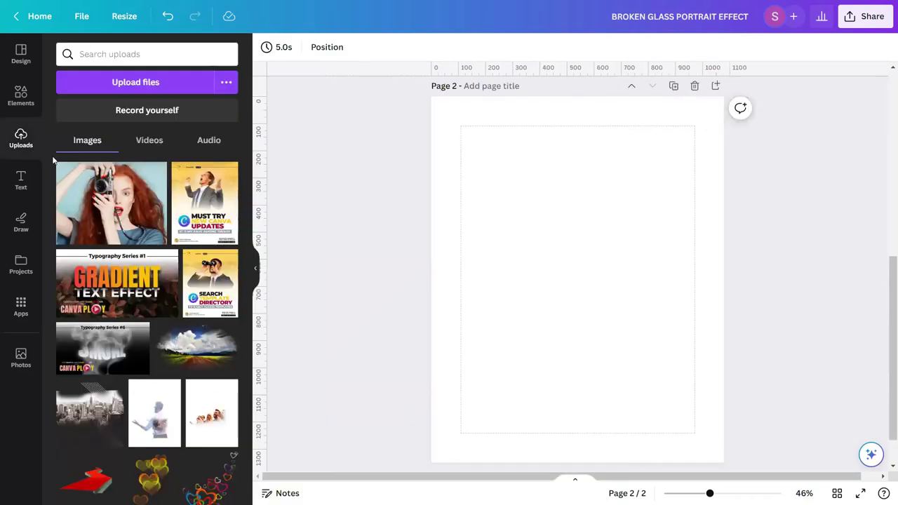
click(110, 201)
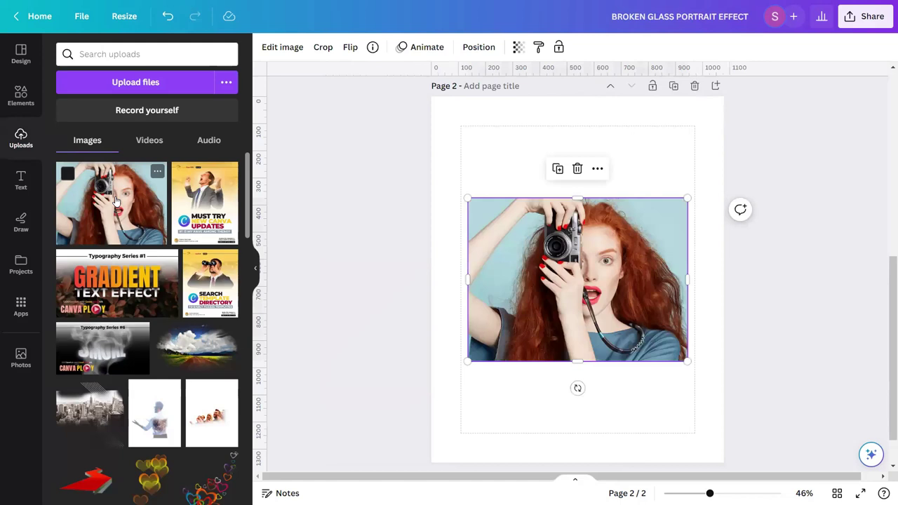
click(254, 268)
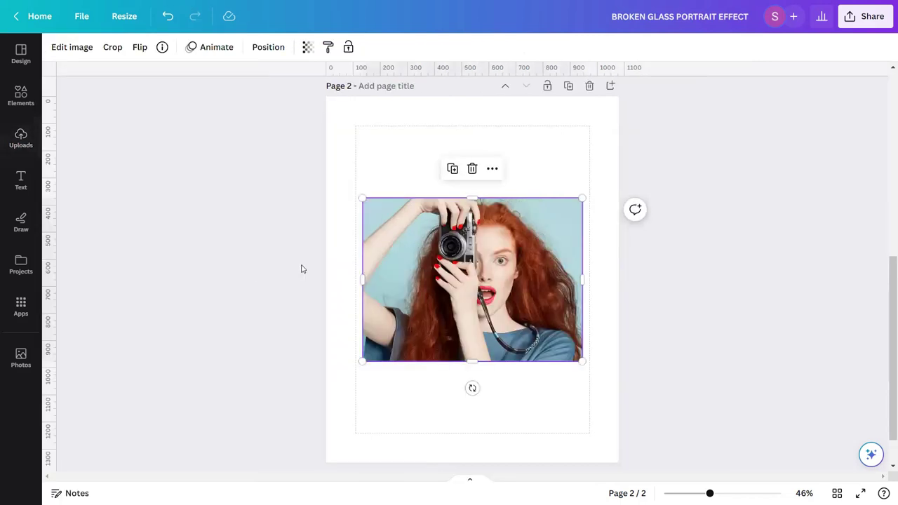
click(655, 281)
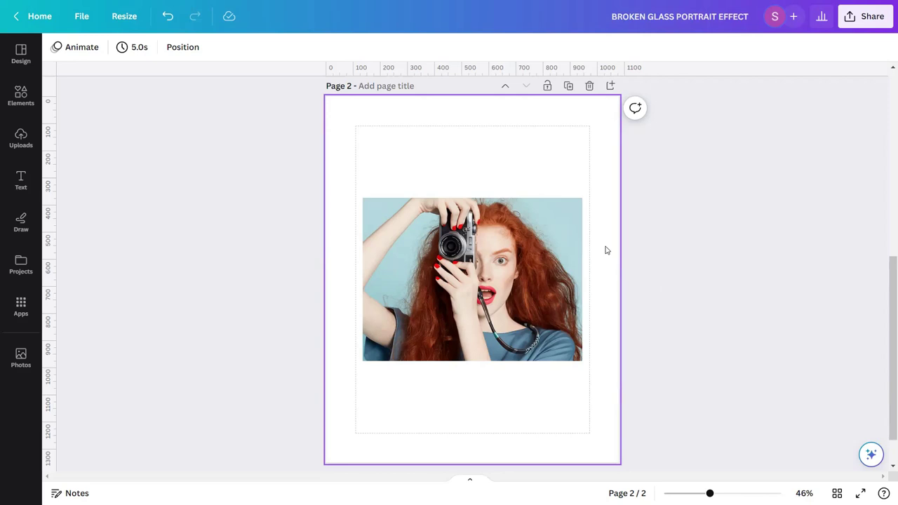
Apply Background Remover to the camera portrait, cutting the woman out of her blue backdrop.
click(528, 249)
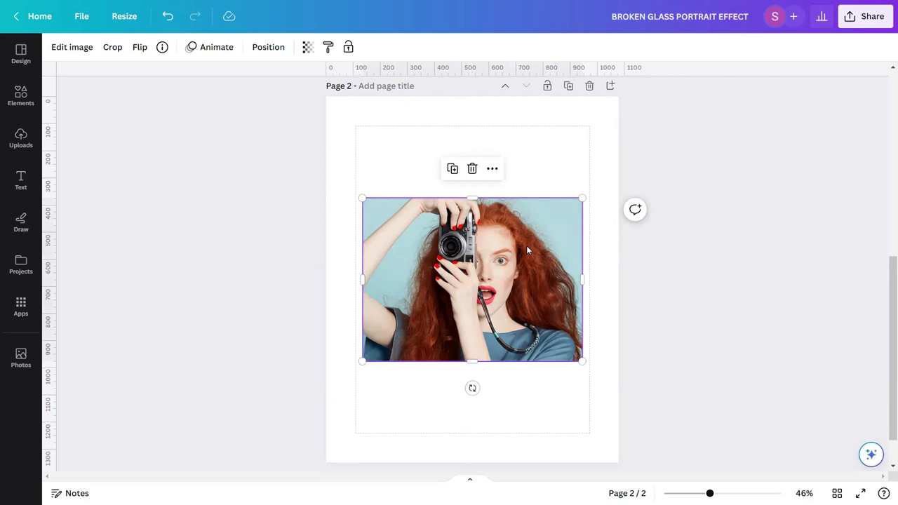
click(91, 54)
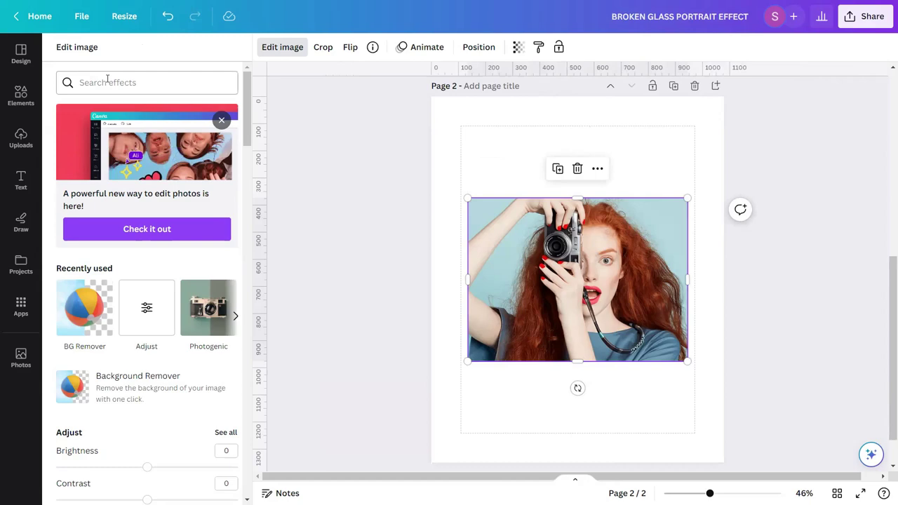
scroll(151, 143, down, 1)
scroll(196, 175, down, 2)
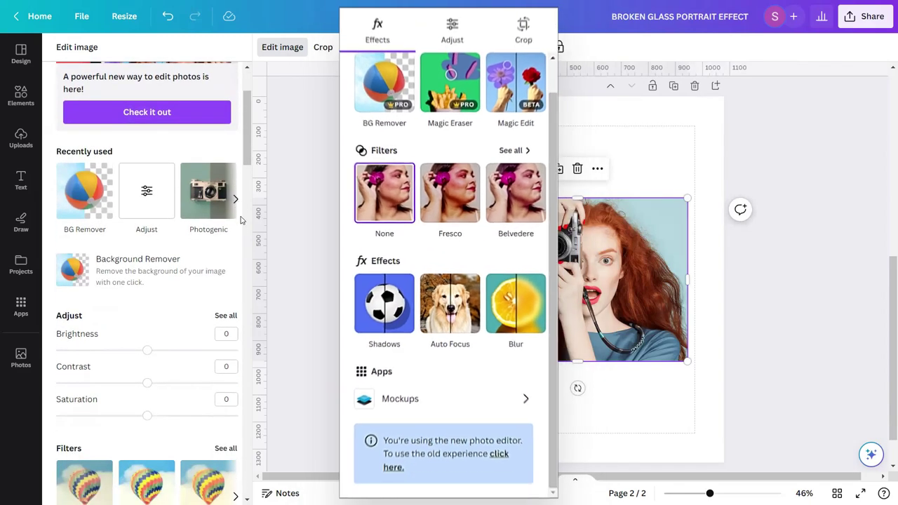
scroll(238, 225, down, 1)
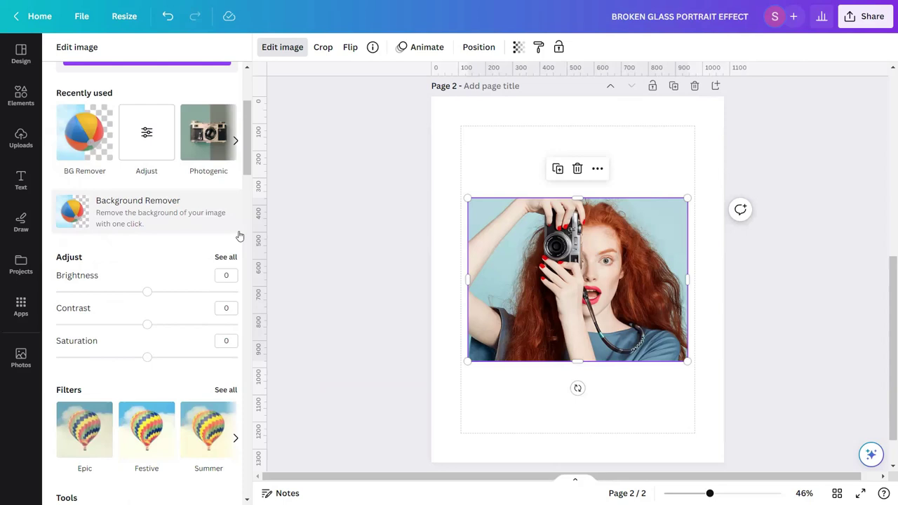
click(151, 208)
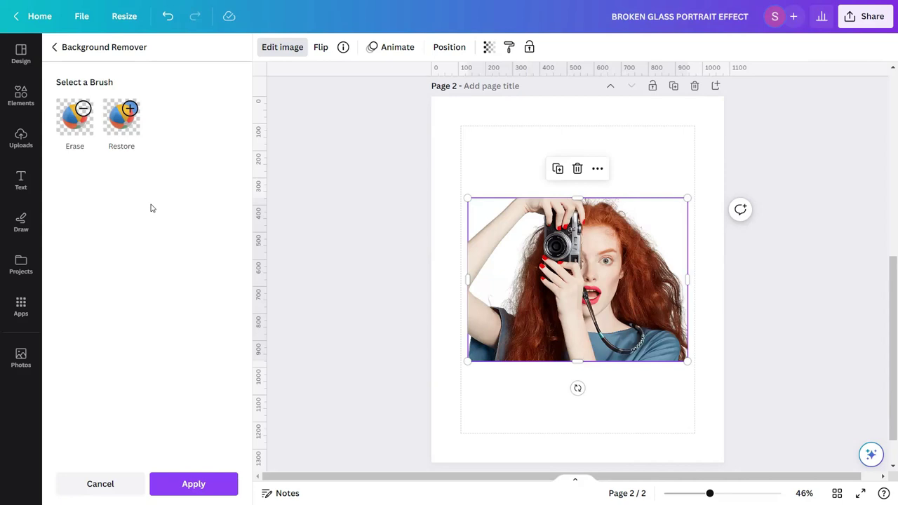
click(173, 475)
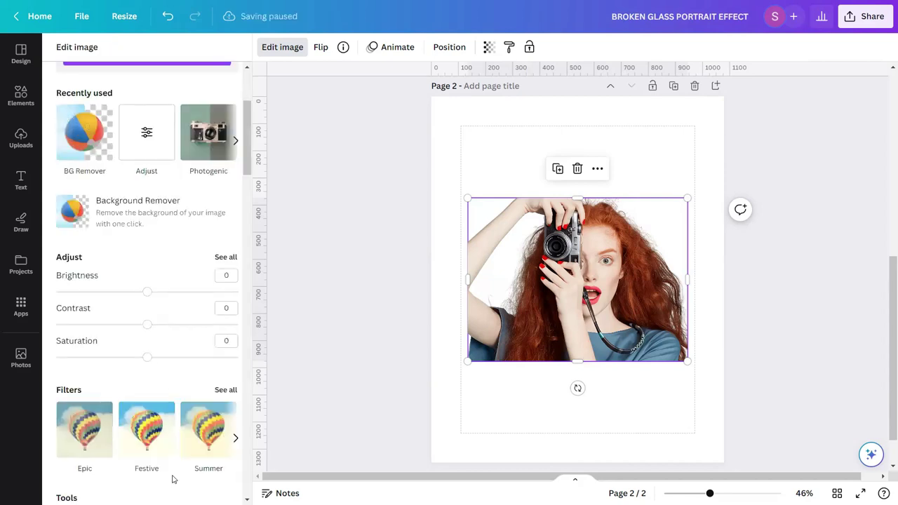
click(788, 252)
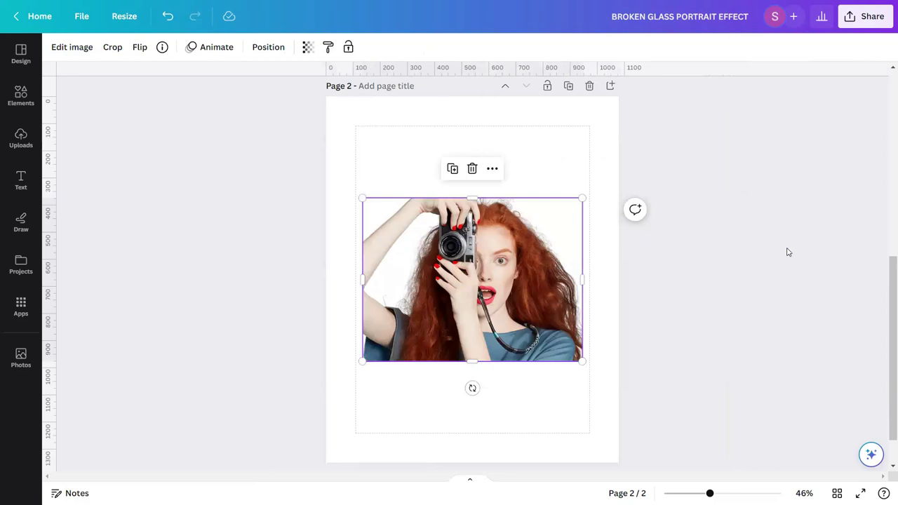
Set page 2's background colour to the custom hex #5C2114.
click(606, 148)
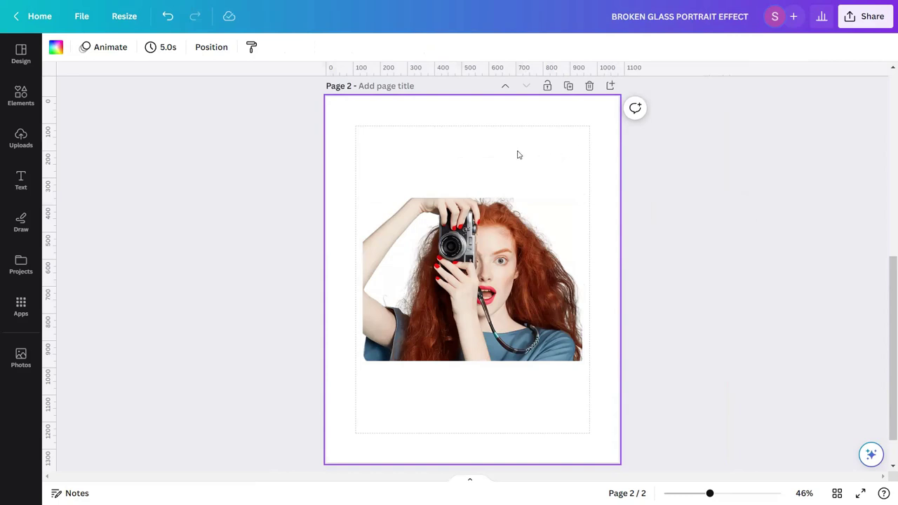
click(56, 48)
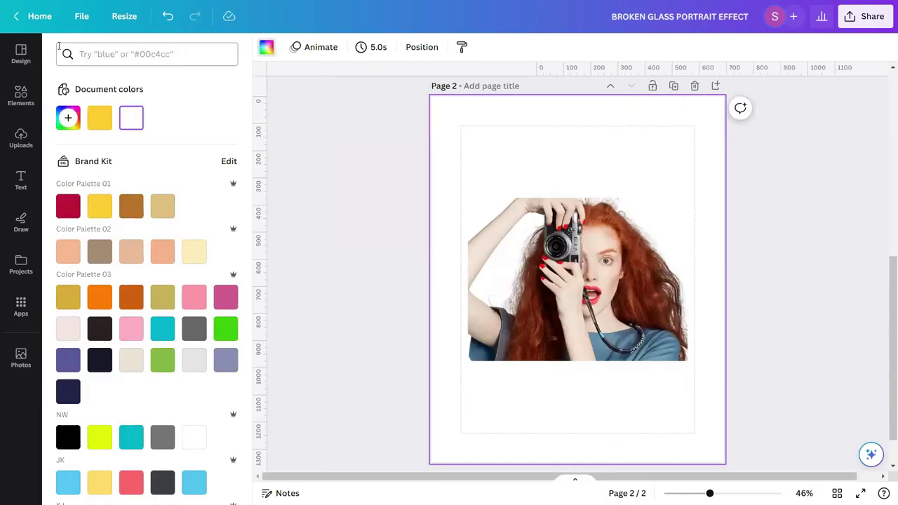
click(63, 122)
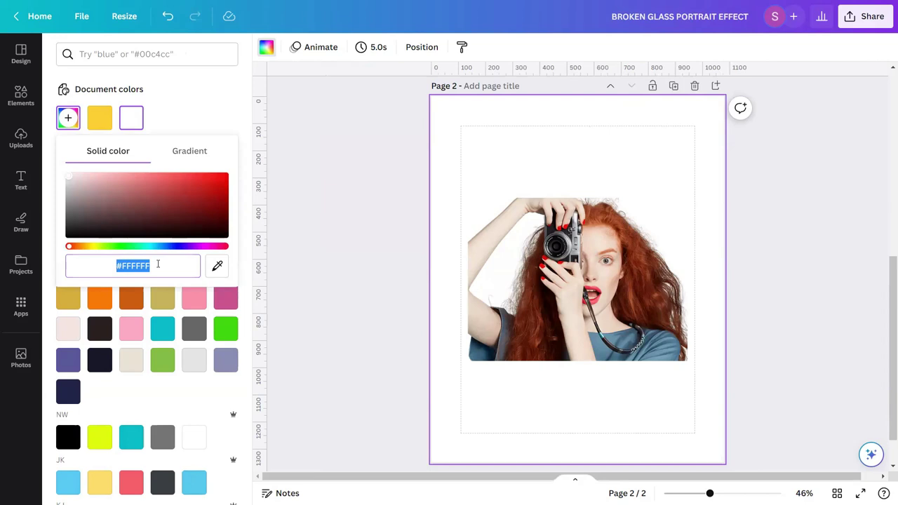
text(#)
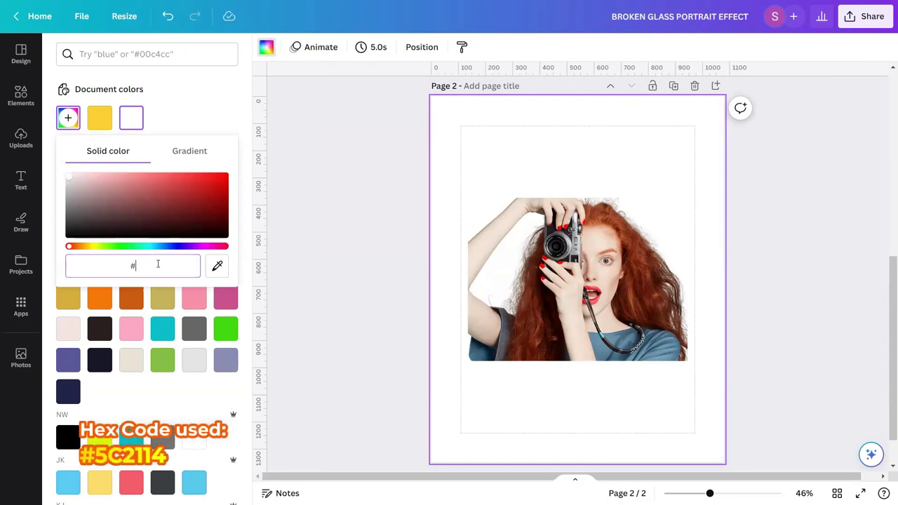
text(5C)
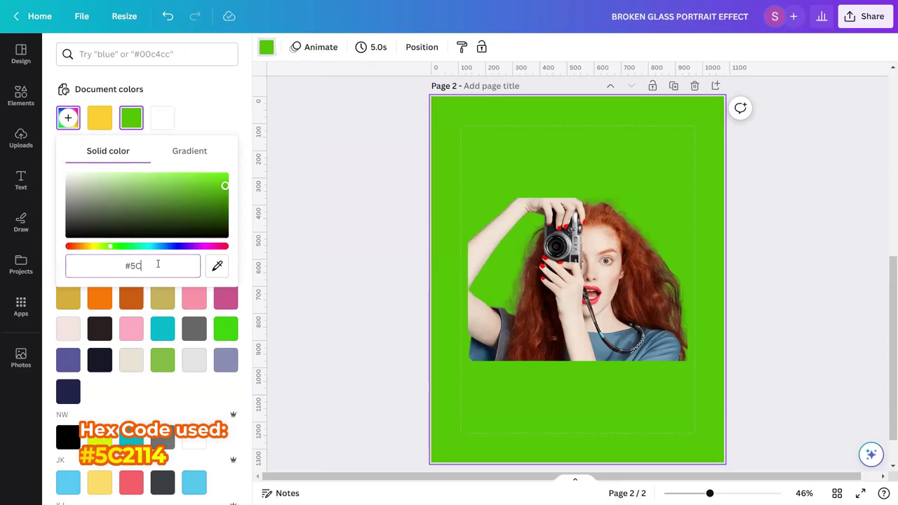
text(2114)
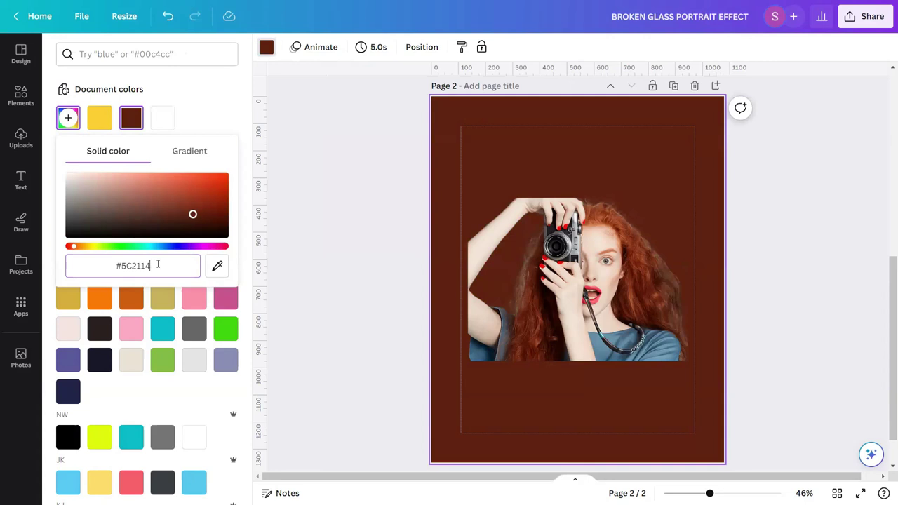
click(310, 260)
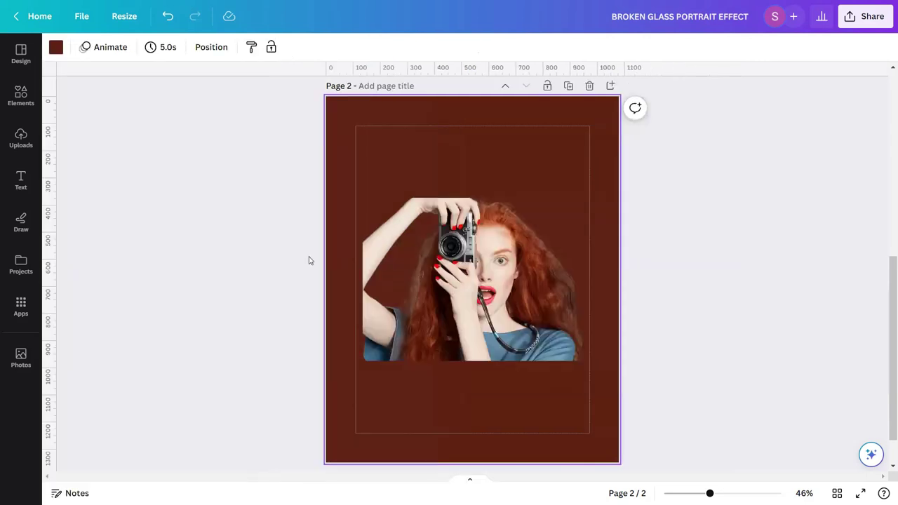
Make the cut-out portrait the page 2 background and reframe it slightly left.
click(522, 266)
click(522, 263)
right_click(522, 262)
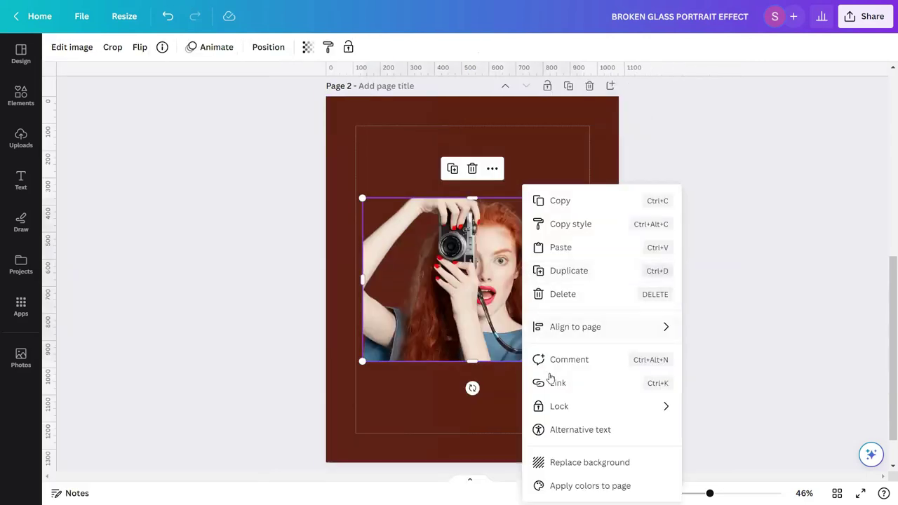
click(575, 469)
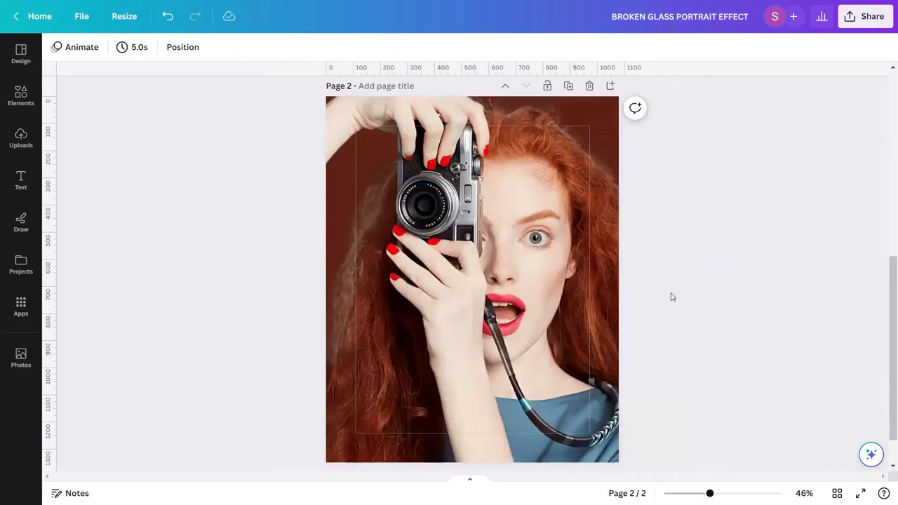
double_click(559, 257)
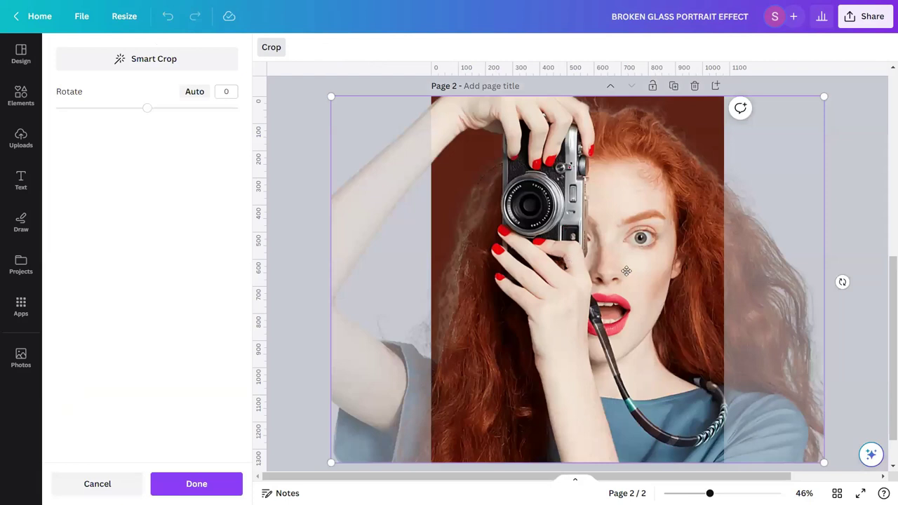
drag(619, 270, 601, 271)
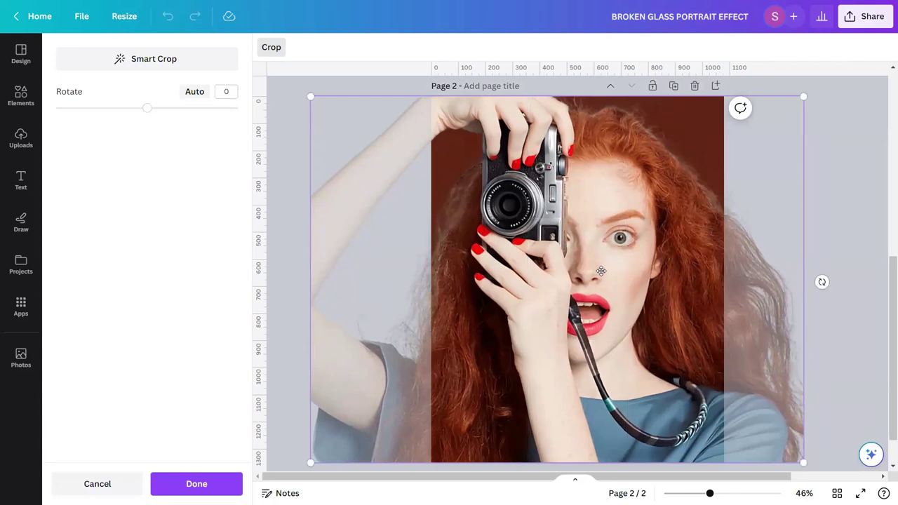
click(854, 274)
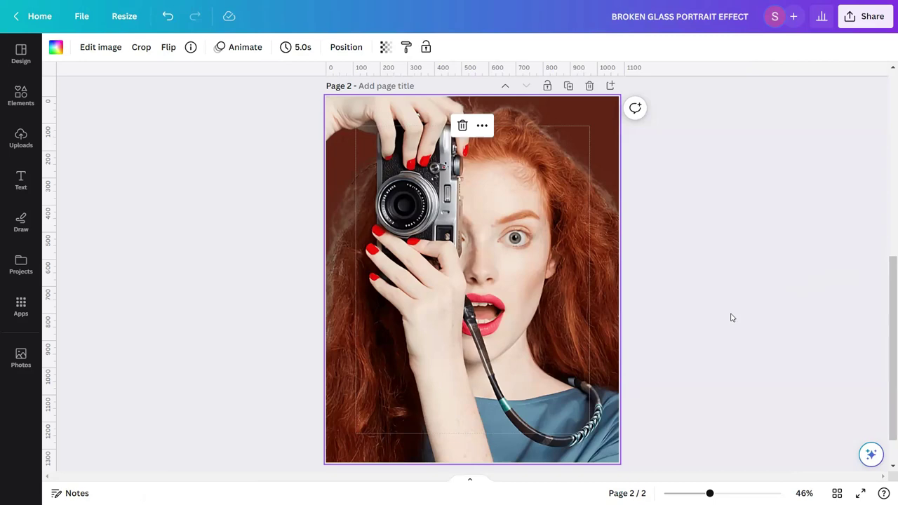
Search the stock photo library for 'BROKEN GLASS'.
click(21, 359)
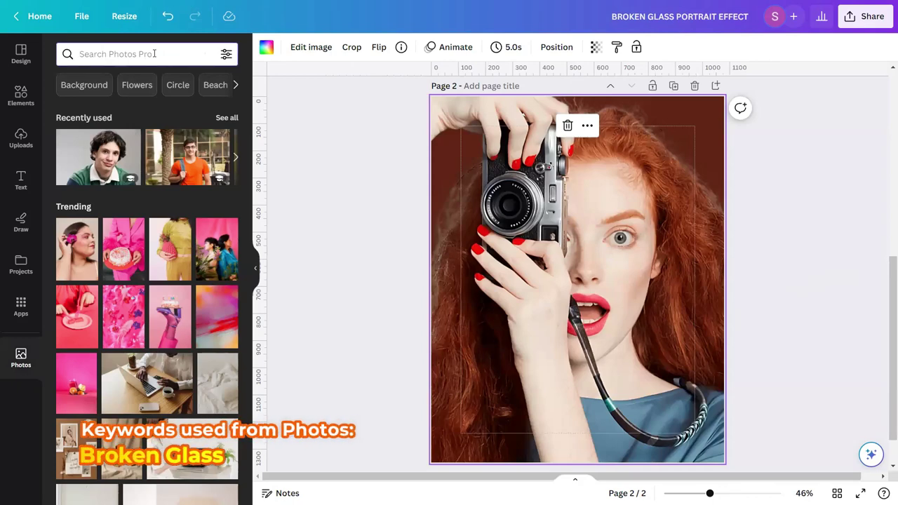
text(BROKEN G)
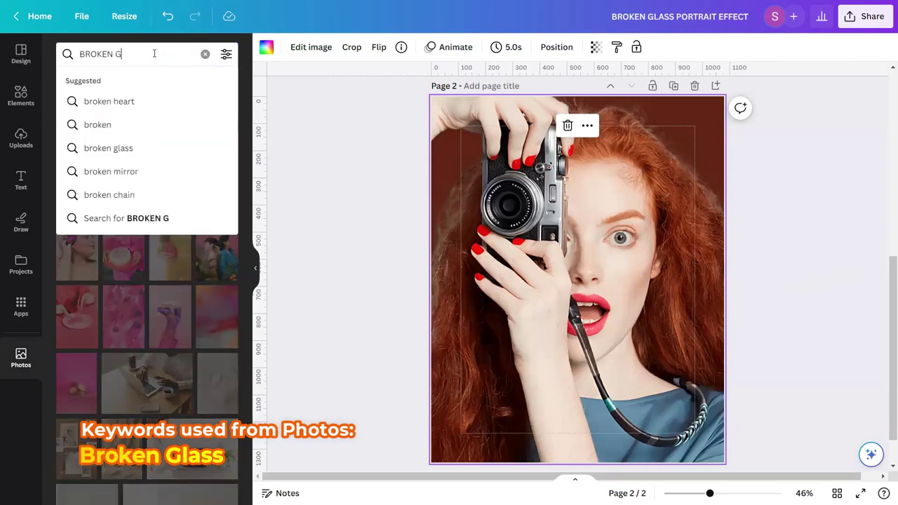
text(LASS)
key(Return)
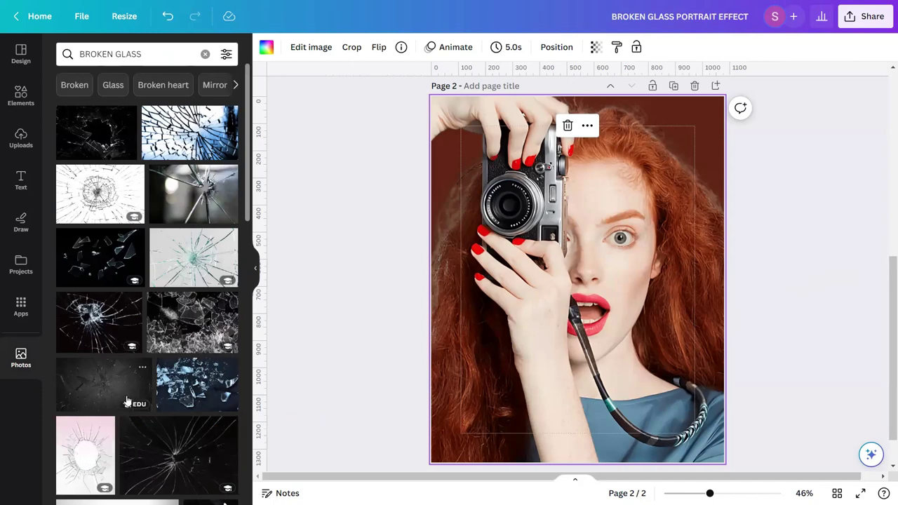
scroll(127, 400, down, 1)
scroll(127, 401, down, 4)
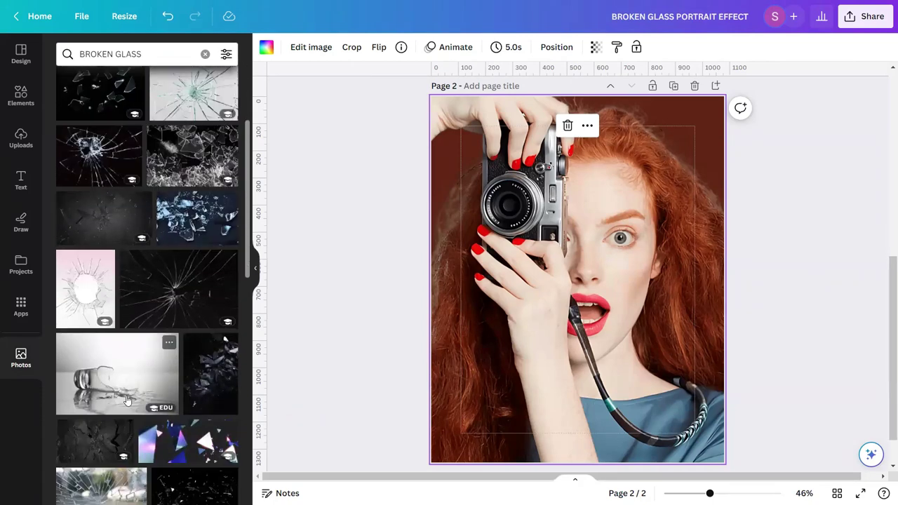
scroll(127, 401, down, 7)
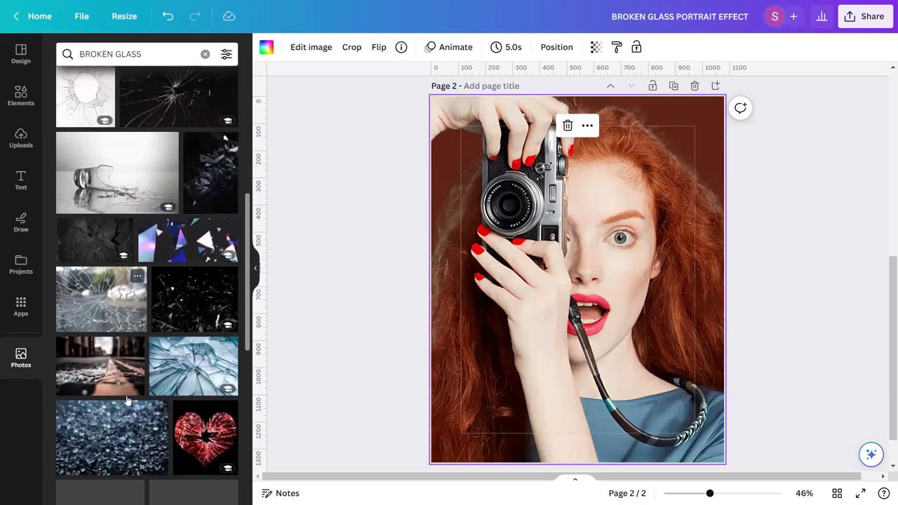
scroll(126, 399, down, 3)
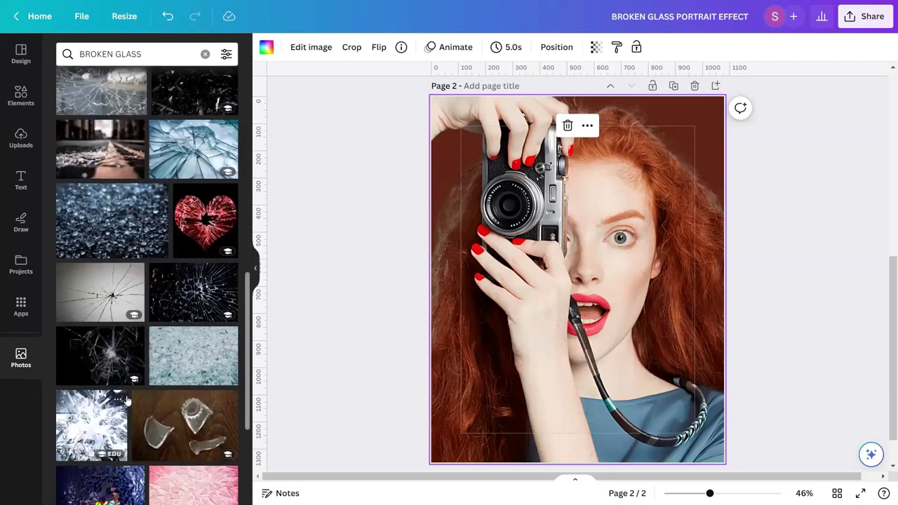
scroll(127, 400, down, 5)
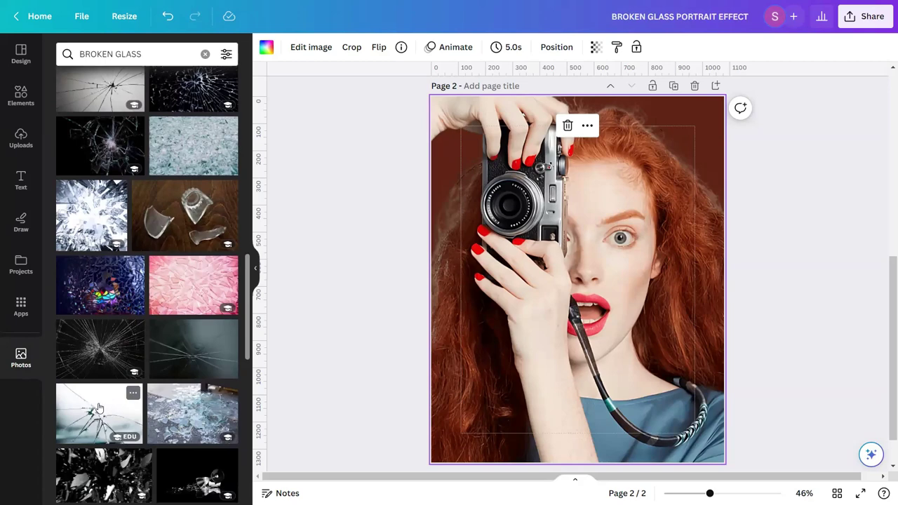
scroll(99, 409, down, 2)
scroll(106, 353, down, 3)
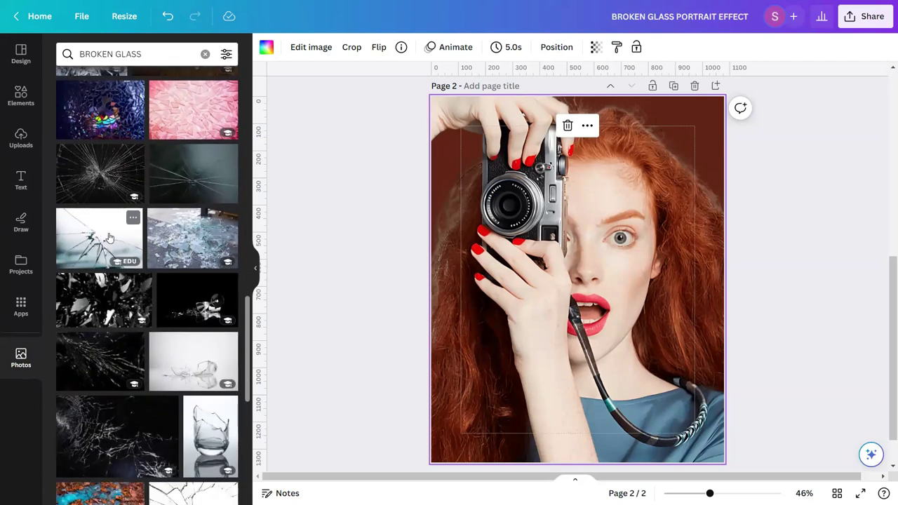
Place the white-backed cracked-glass photo over the middle of the portrait.
click(133, 218)
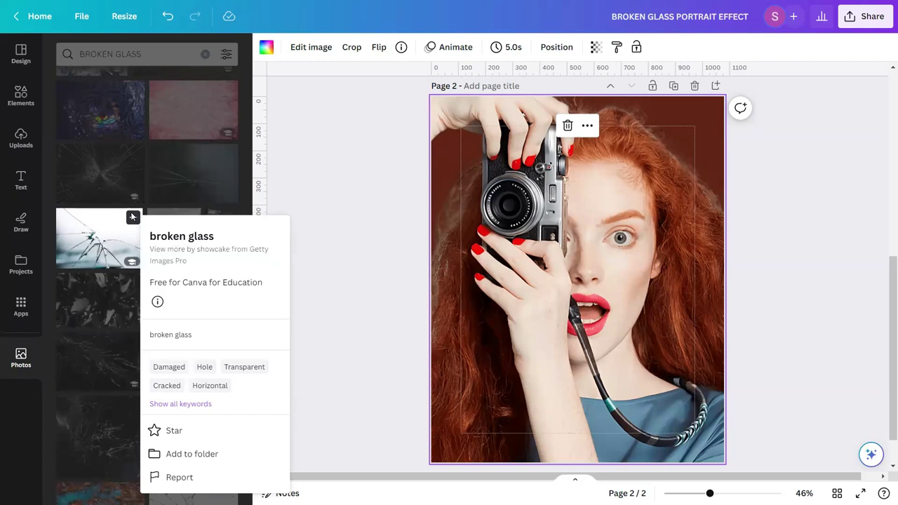
click(100, 237)
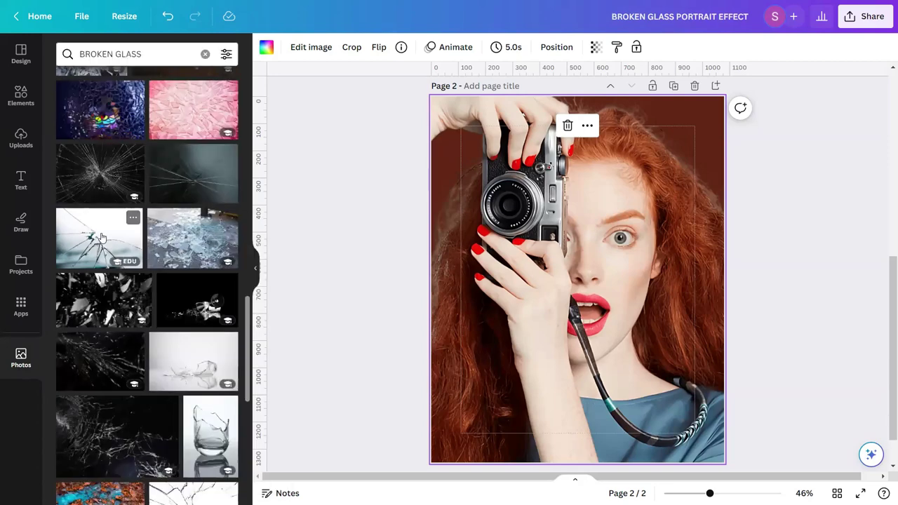
click(100, 237)
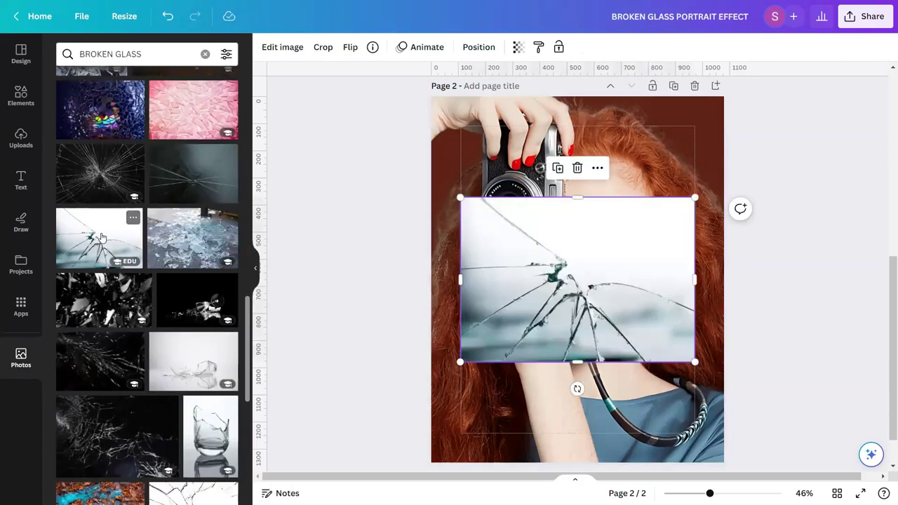
click(205, 54)
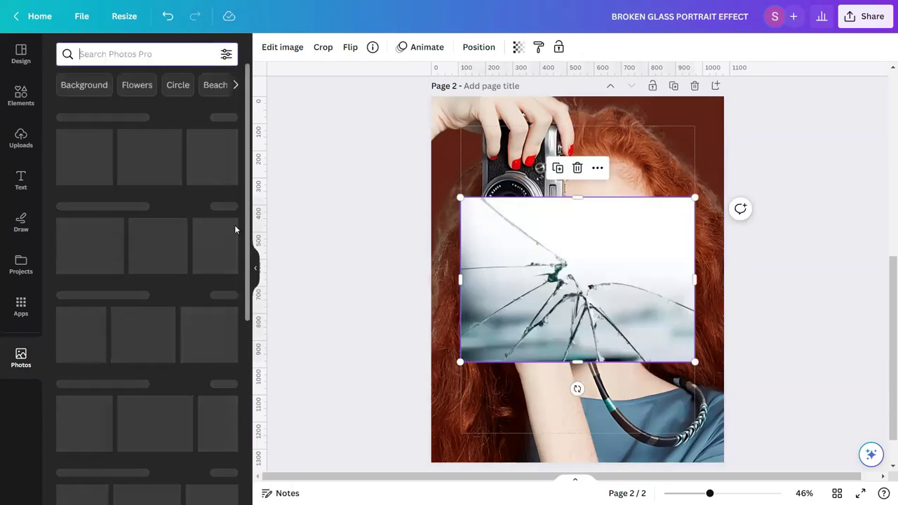
click(255, 267)
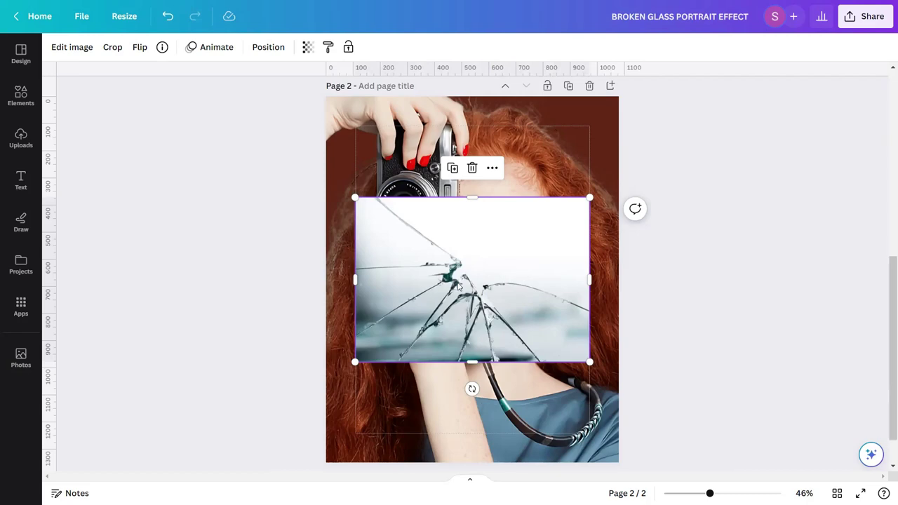
Remove the cracked-glass photo's white background with BG Remover.
click(60, 52)
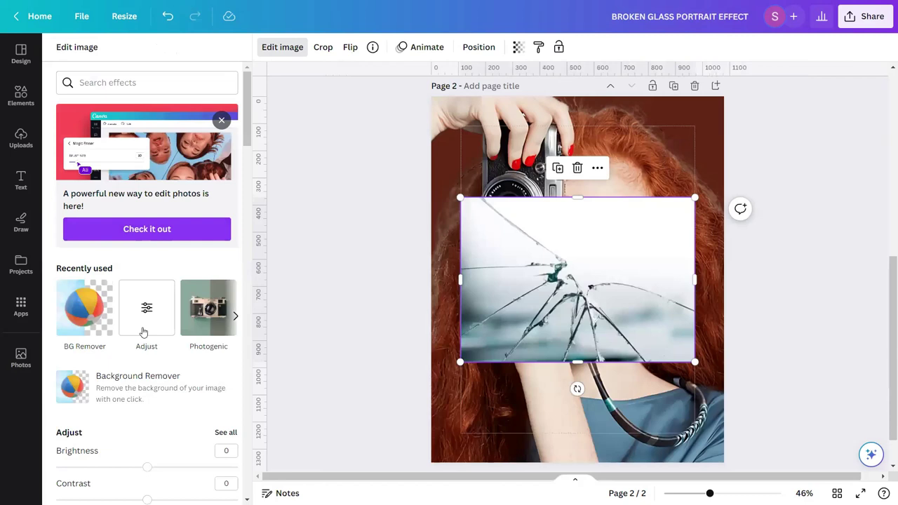
click(174, 403)
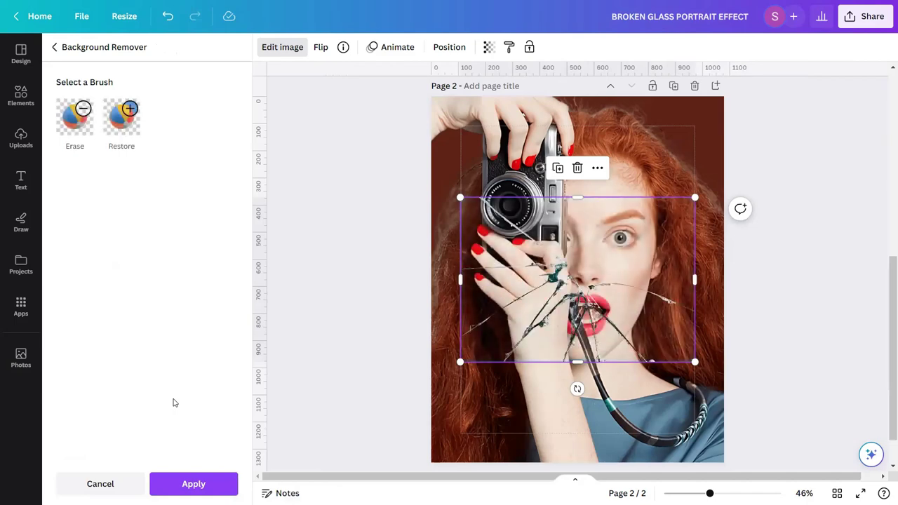
click(190, 484)
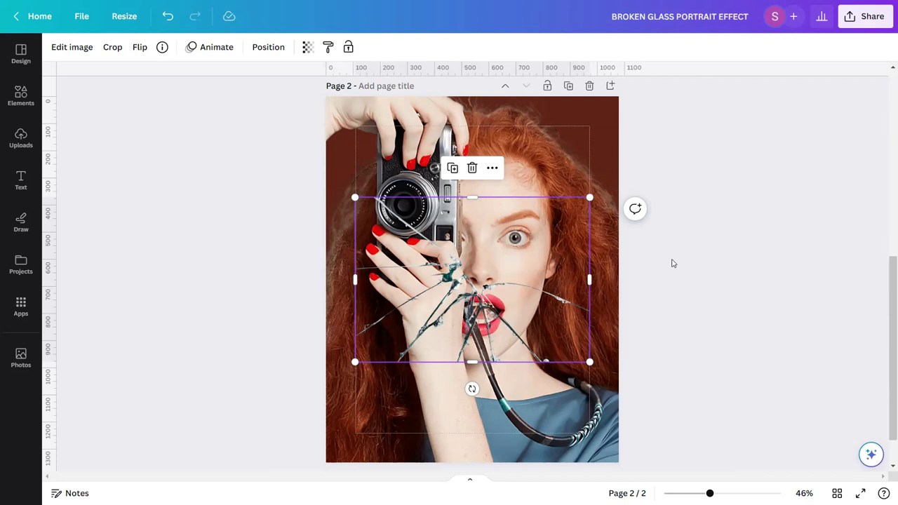
Enlarge the cracked-glass overlay past the page sides and shift it down over the portrait.
scroll(672, 263, up, 2)
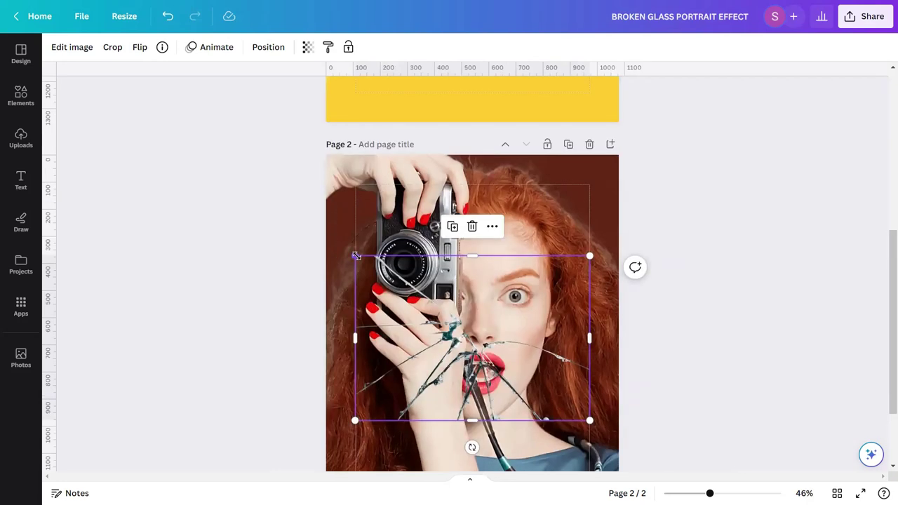
drag(355, 256, 212, 149)
scroll(212, 149, down, 3)
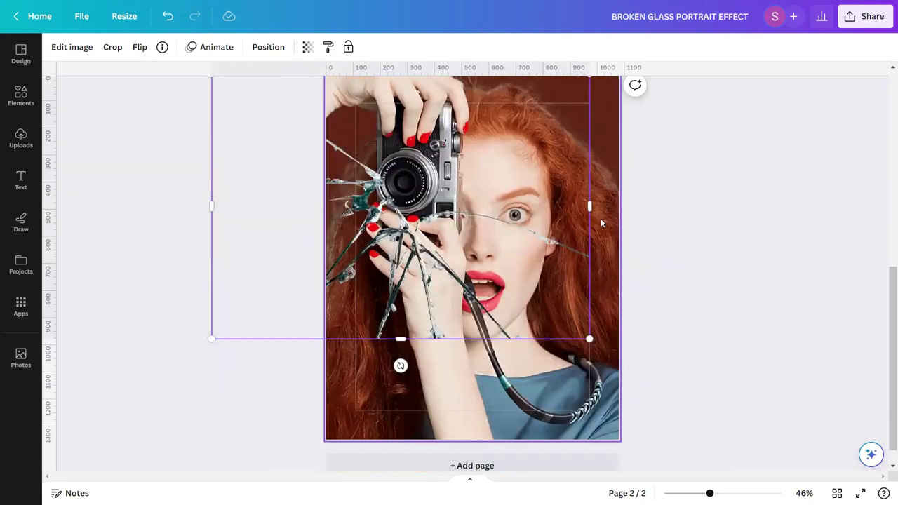
drag(593, 314, 688, 384)
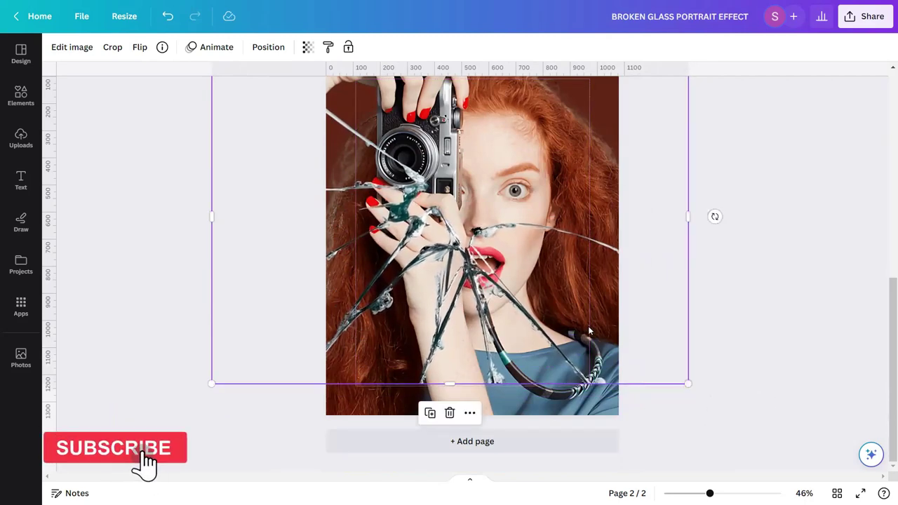
drag(579, 283, 594, 310)
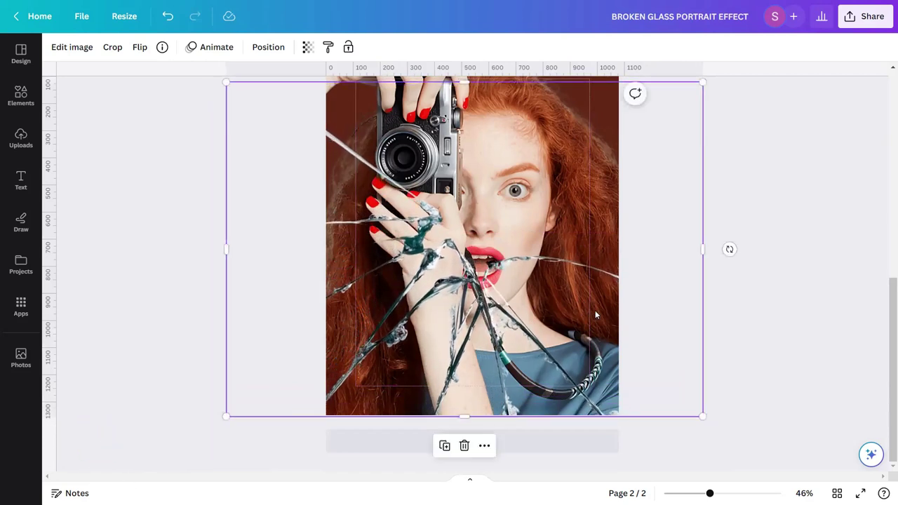
scroll(615, 411, up, 2)
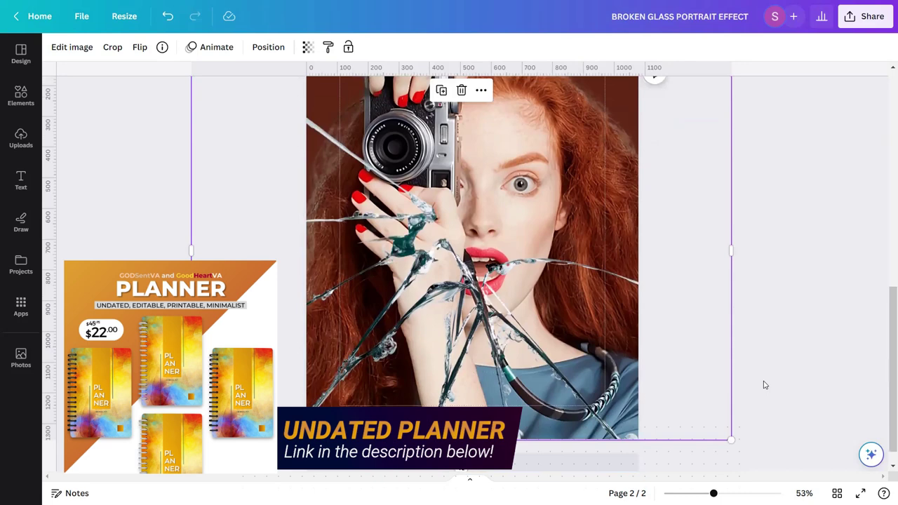
scroll(713, 256, down, 2)
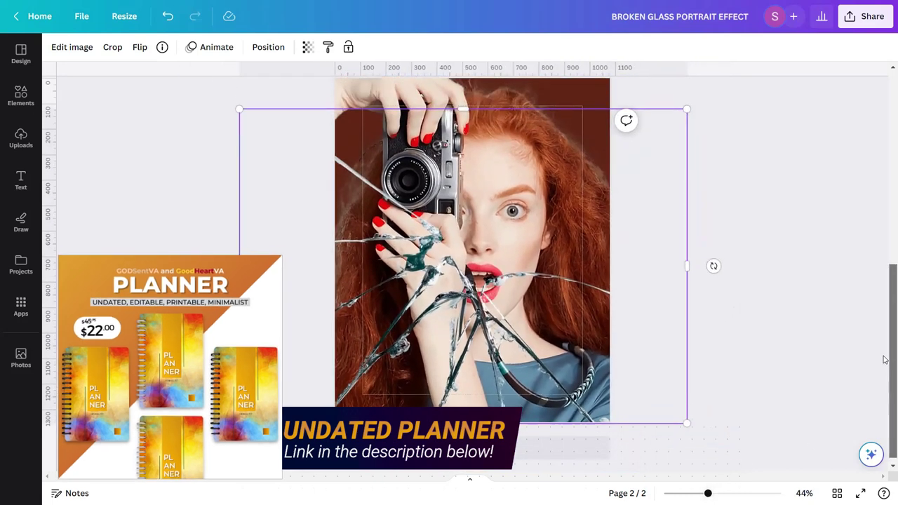
scroll(884, 358, up, 2)
scroll(884, 365, down, 2)
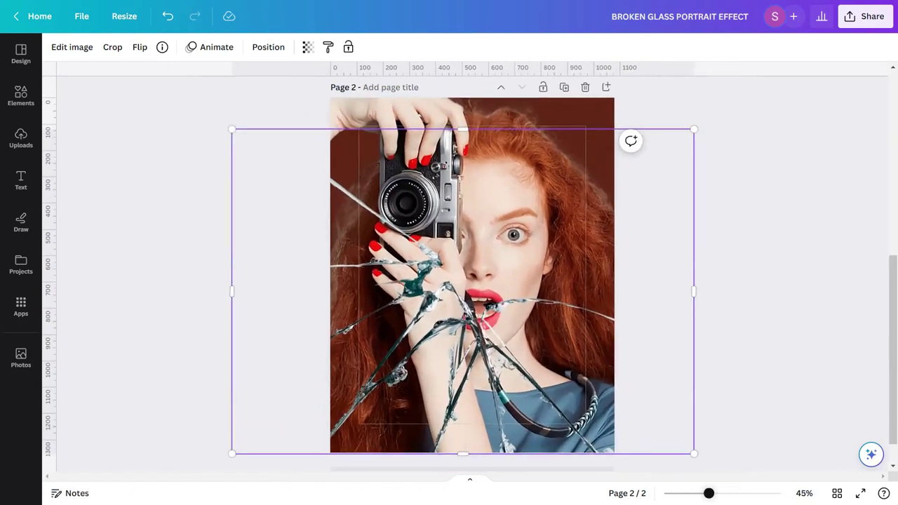
click(786, 345)
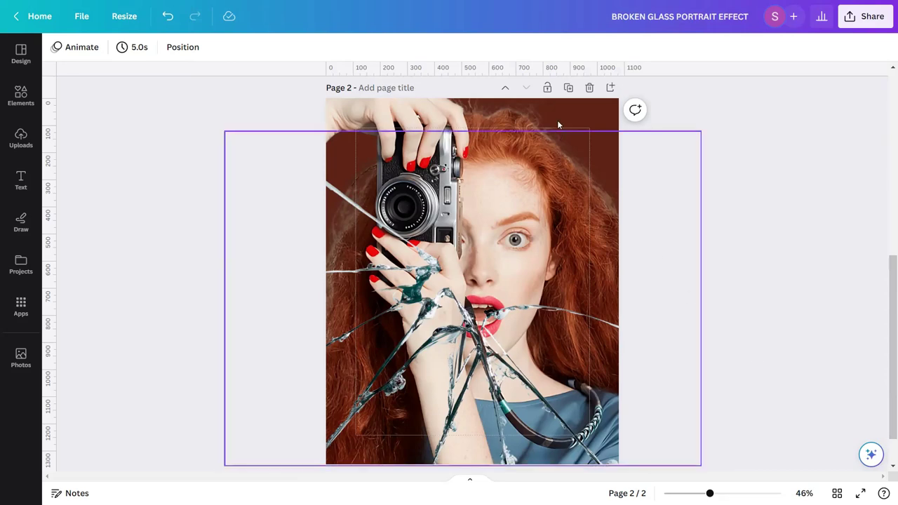
Duplicate page 2 as a third page, then reselect the portrait on page 2.
click(568, 87)
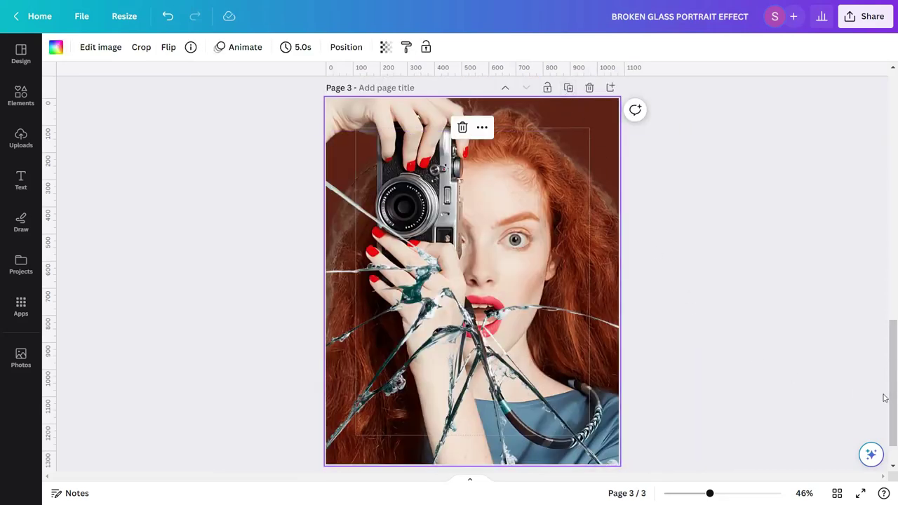
drag(874, 395, 884, 274)
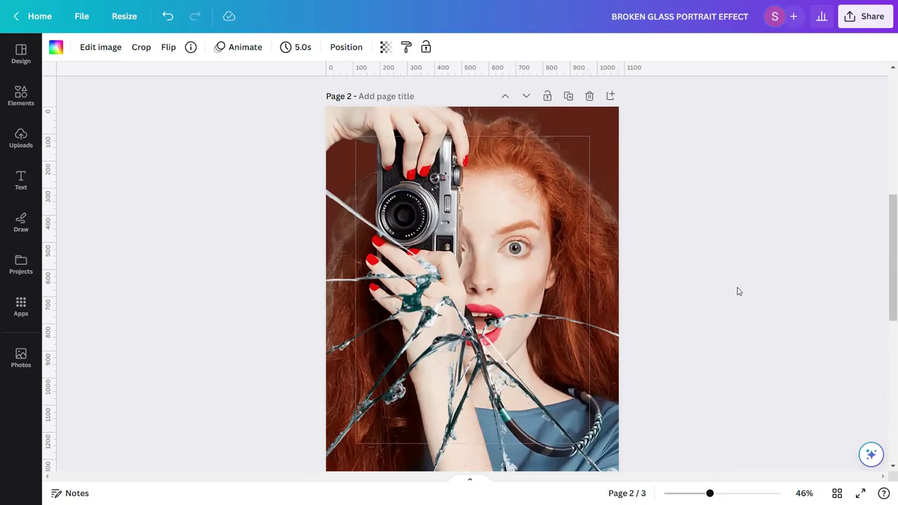
click(736, 292)
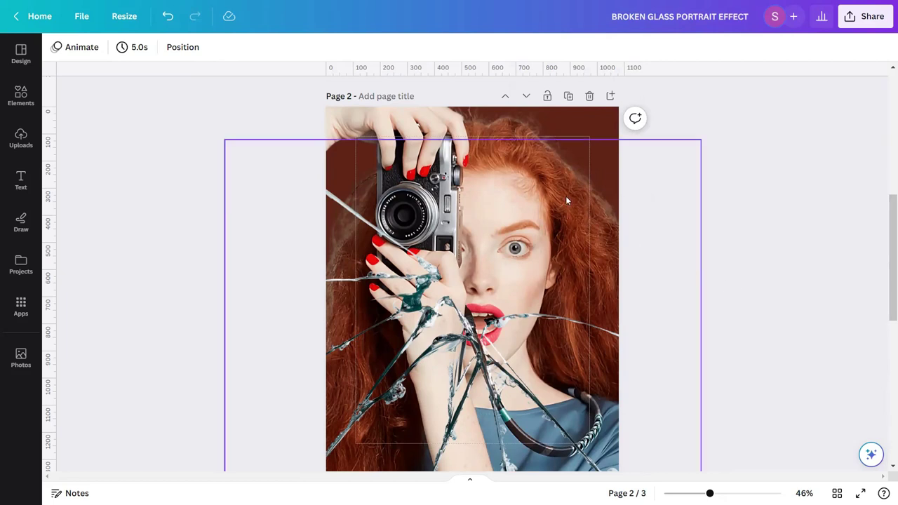
click(522, 120)
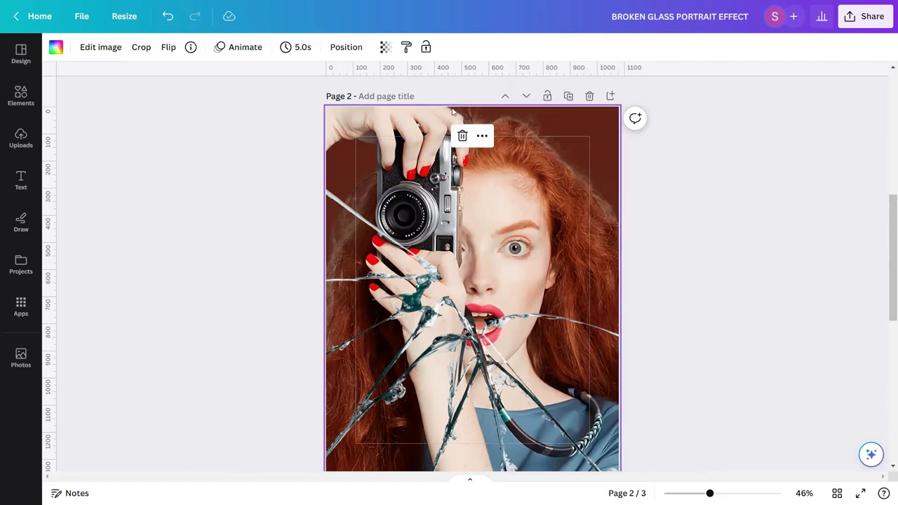
Set the portrait's Blur adjustment to 30, leaving the glass overlay sharp.
click(92, 54)
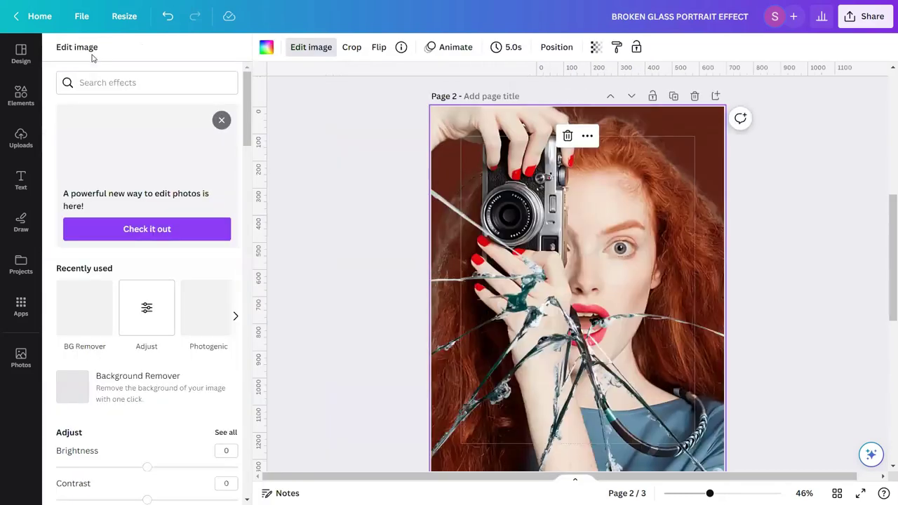
scroll(92, 196, down, 5)
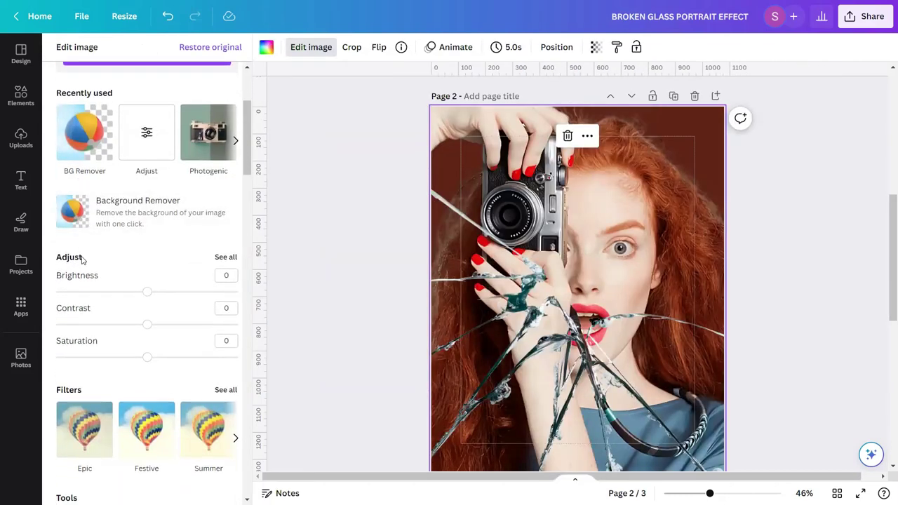
click(224, 257)
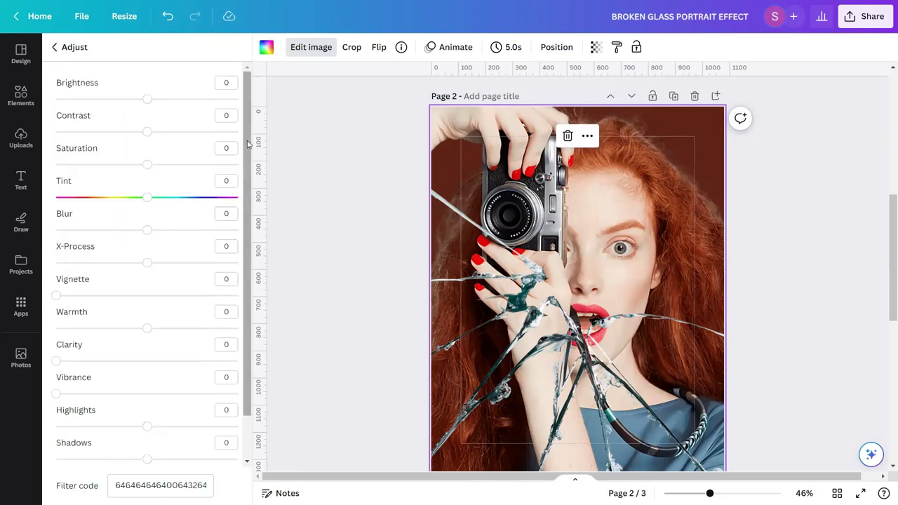
drag(247, 145, 247, 189)
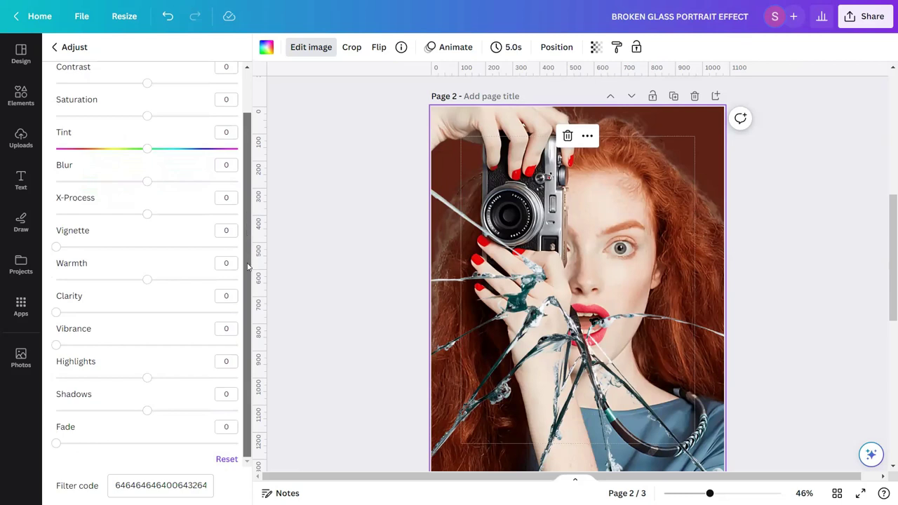
scroll(248, 242, up, 2)
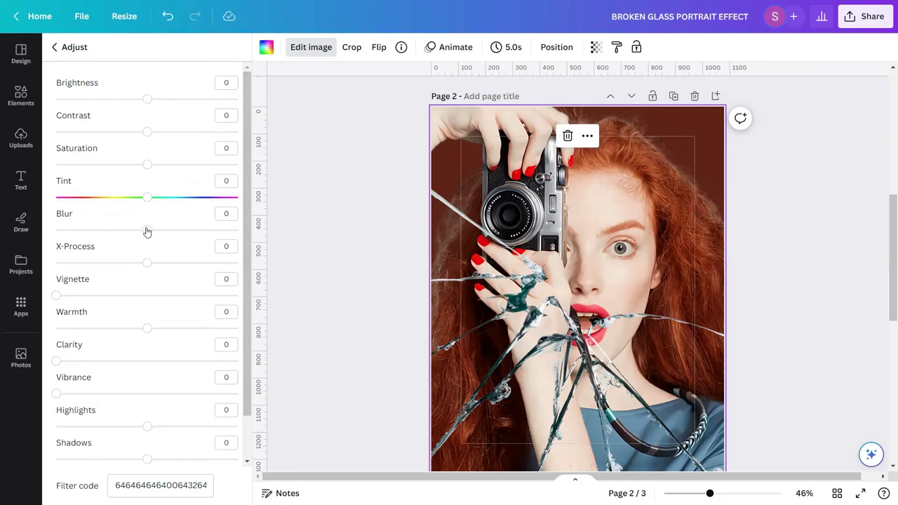
drag(147, 231, 175, 236)
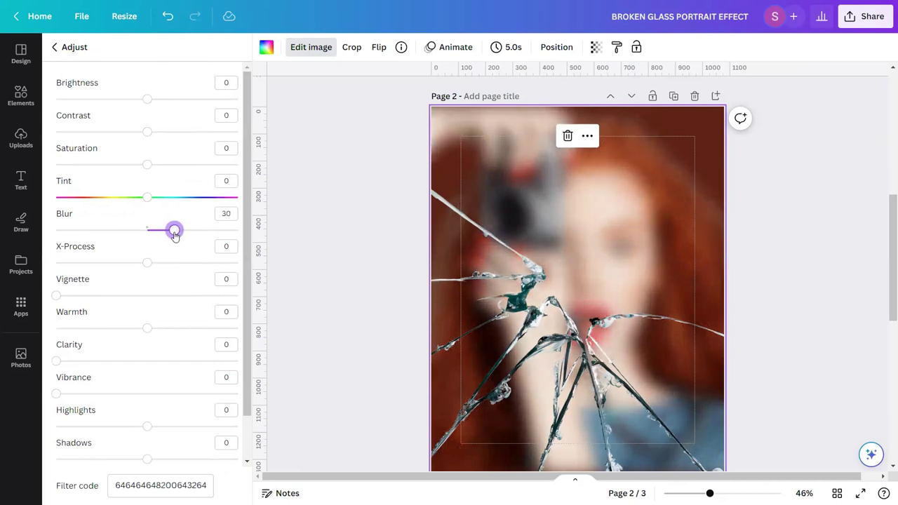
click(315, 221)
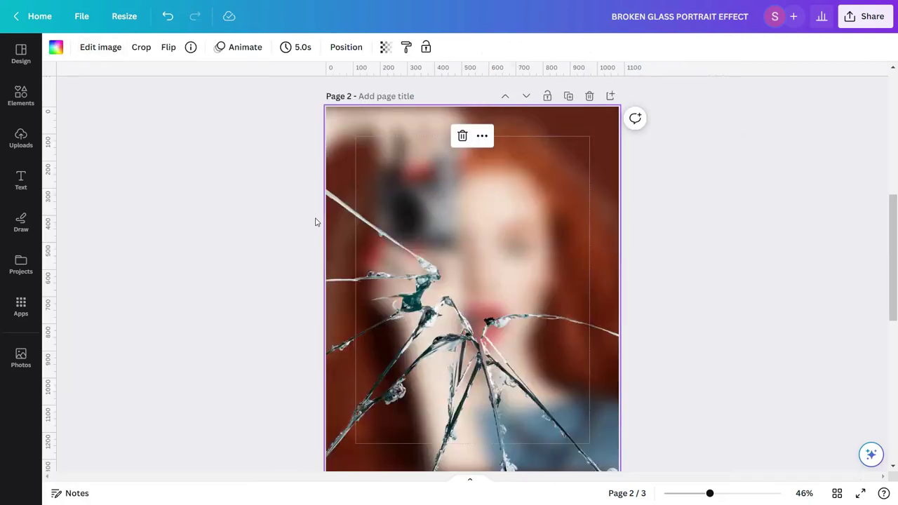
click(735, 214)
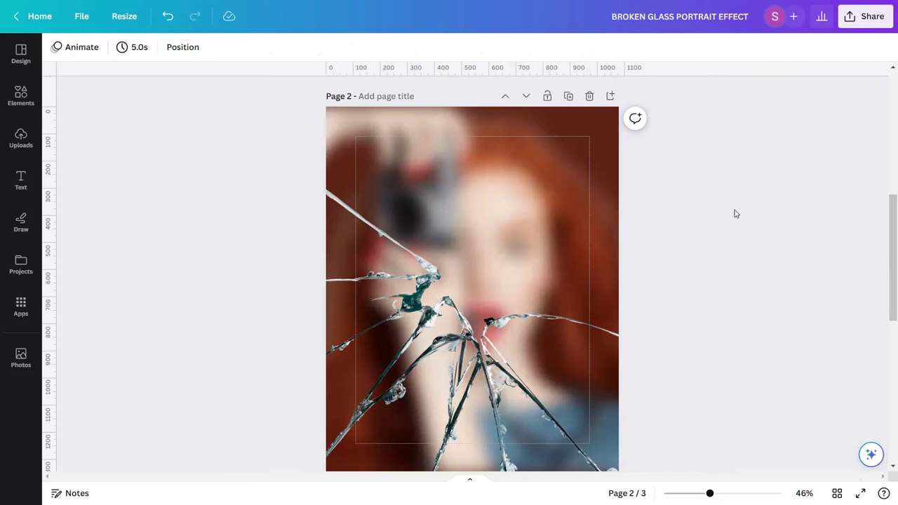
Download only page 2 as a PNG at size 3 (3,240 × 4,050 px).
click(853, 22)
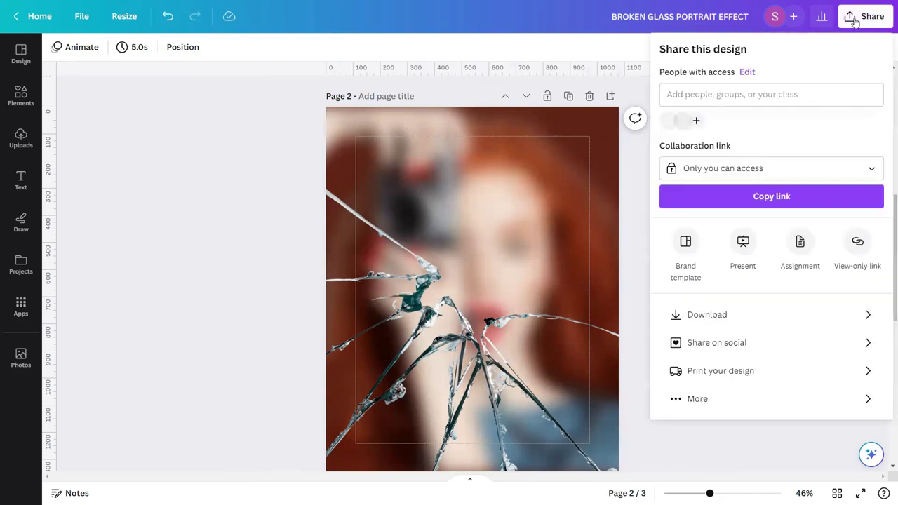
click(772, 316)
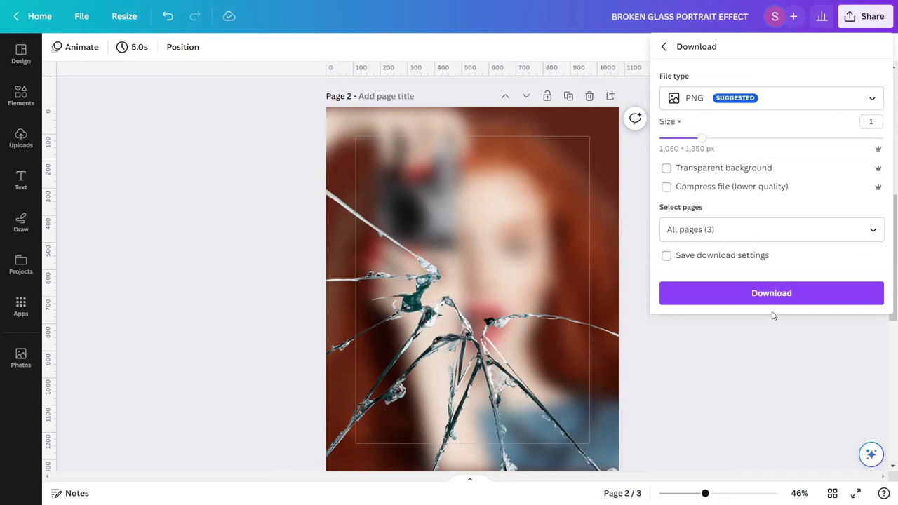
click(867, 120)
text(3)
click(872, 230)
click(701, 290)
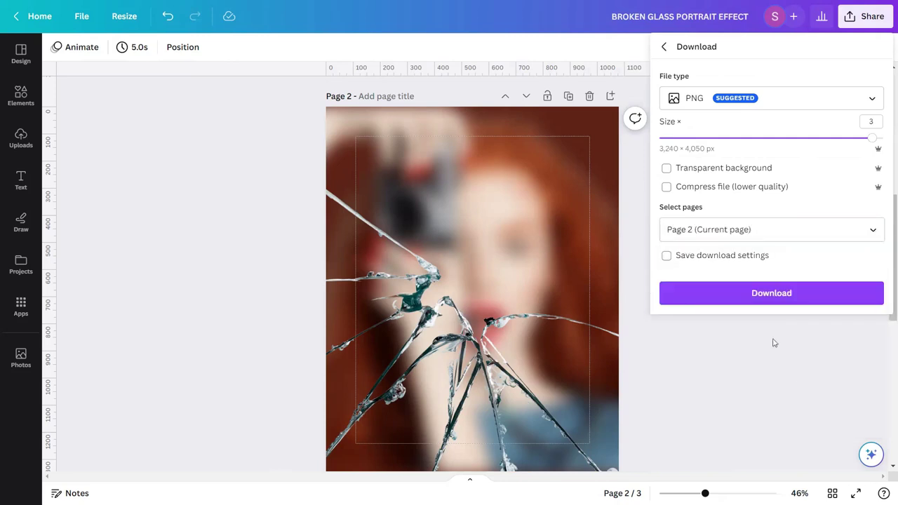
click(752, 300)
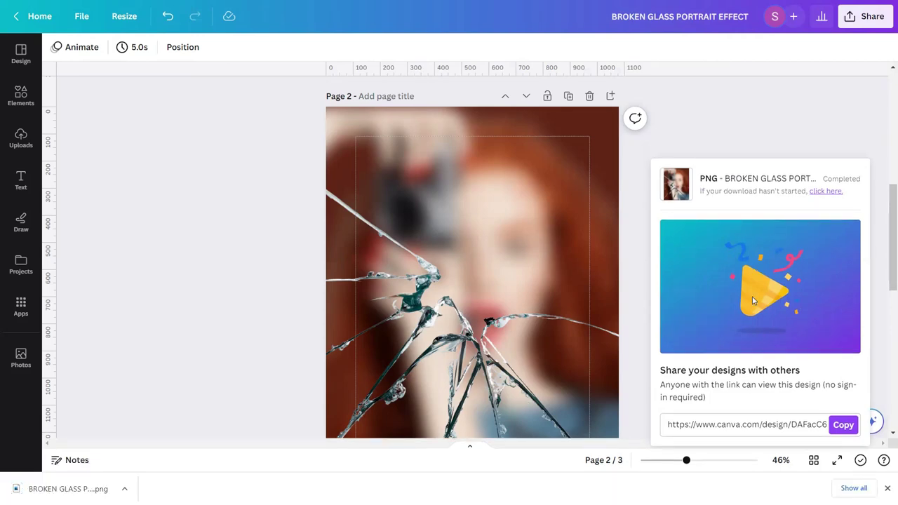
click(621, 223)
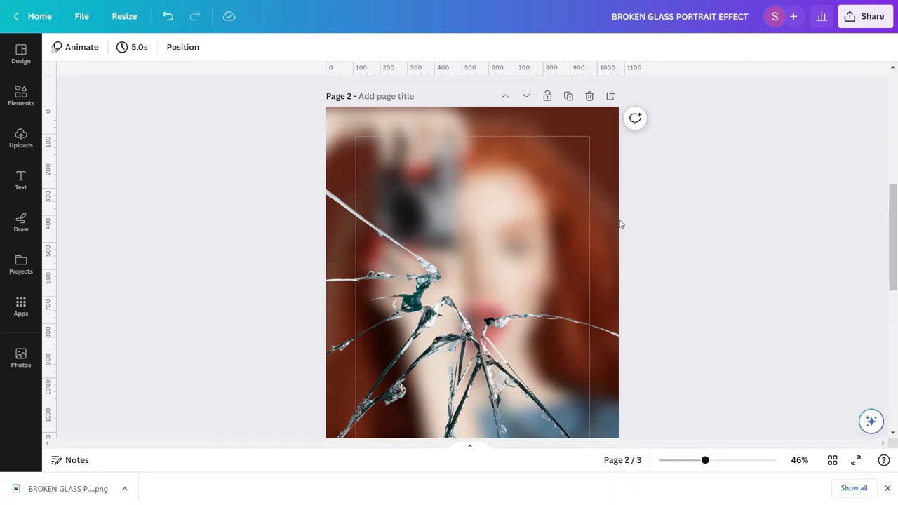
Add the downloaded blurred cracked-glass PNG from Uploads to the middle of page 2.
mouse_move(60, 488)
mouse_down()
mouse_move(55, 462)
mouse_move(783, 226)
mouse_up()
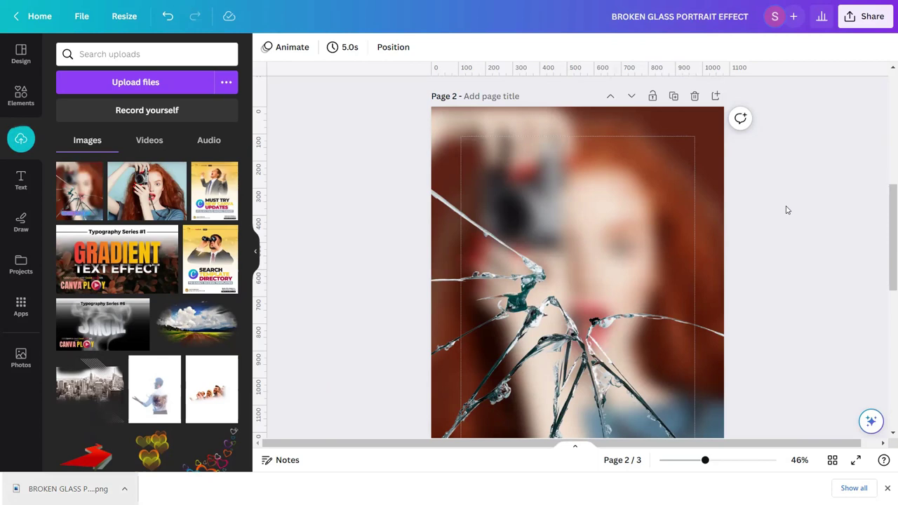
click(887, 487)
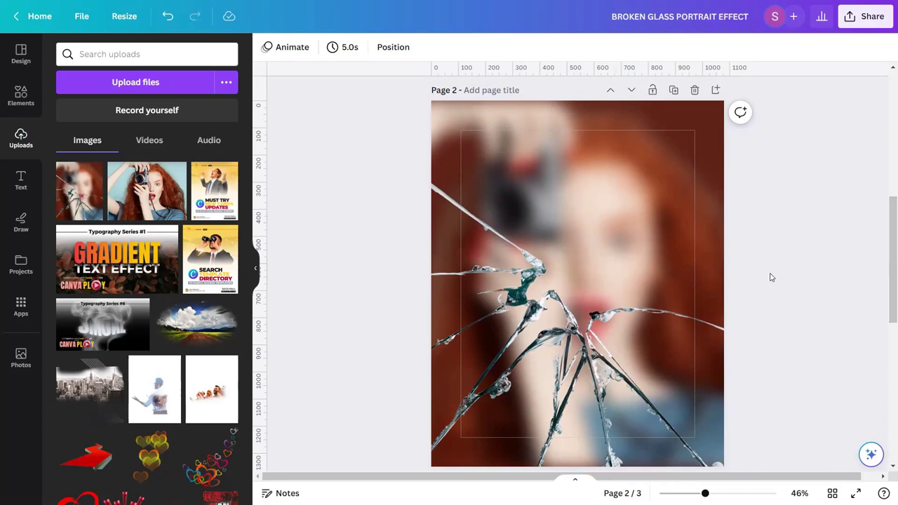
click(93, 205)
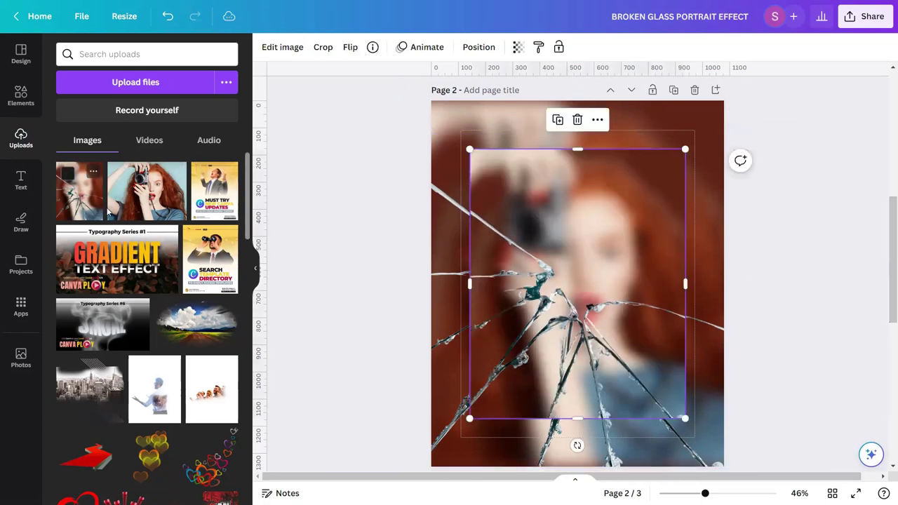
Run Background Remover on the added glass image and select the Restore brush.
click(255, 269)
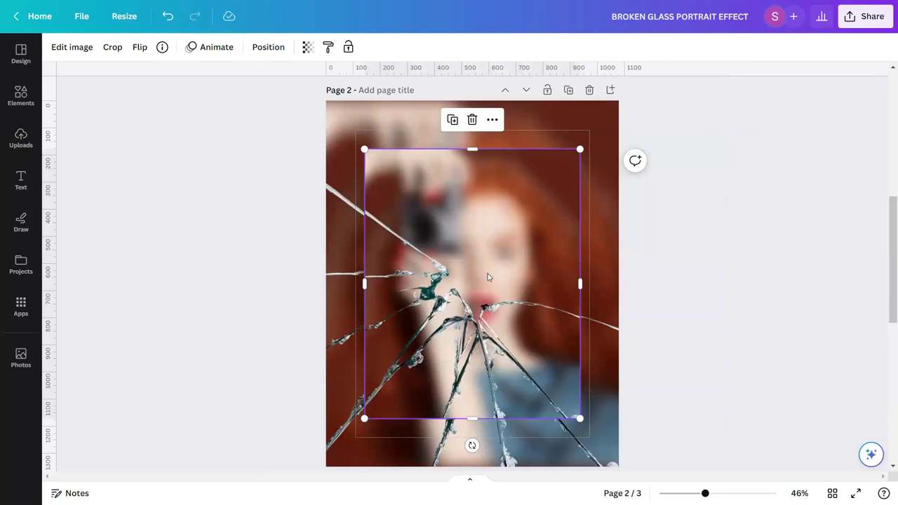
click(89, 47)
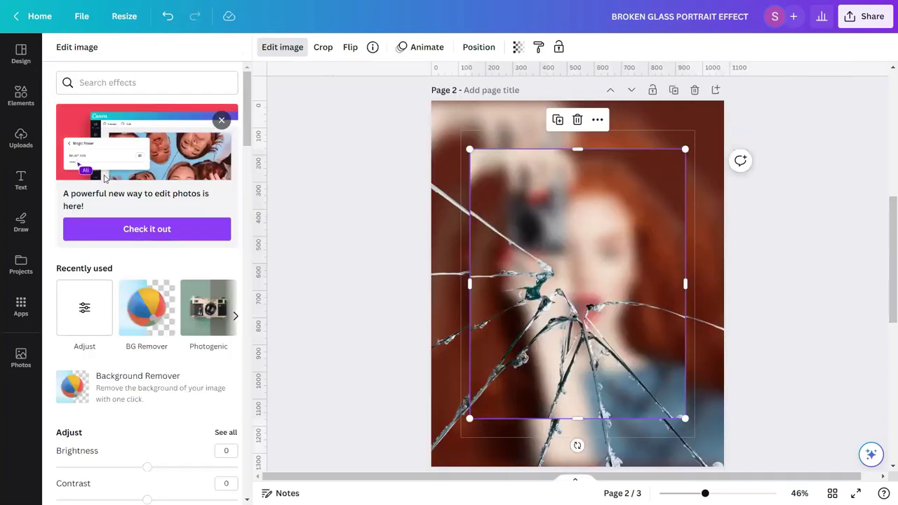
scroll(120, 256, down, 2)
click(120, 262)
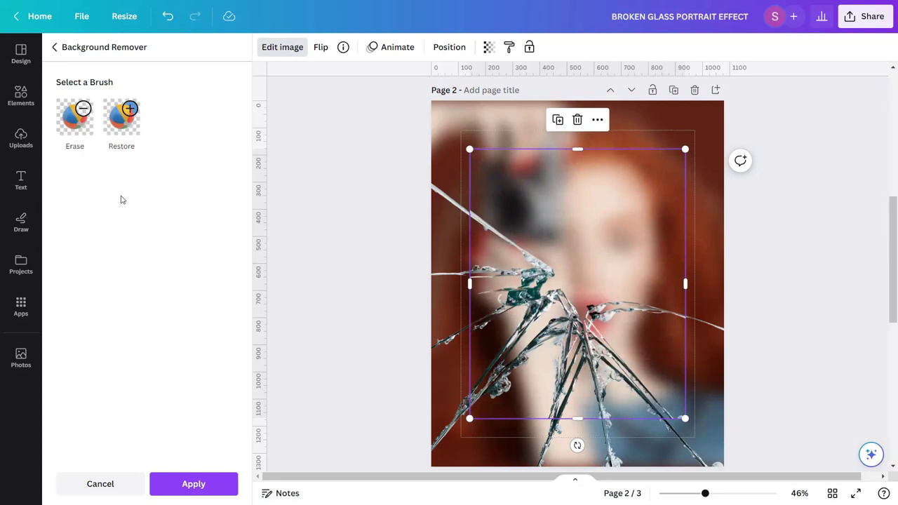
click(126, 118)
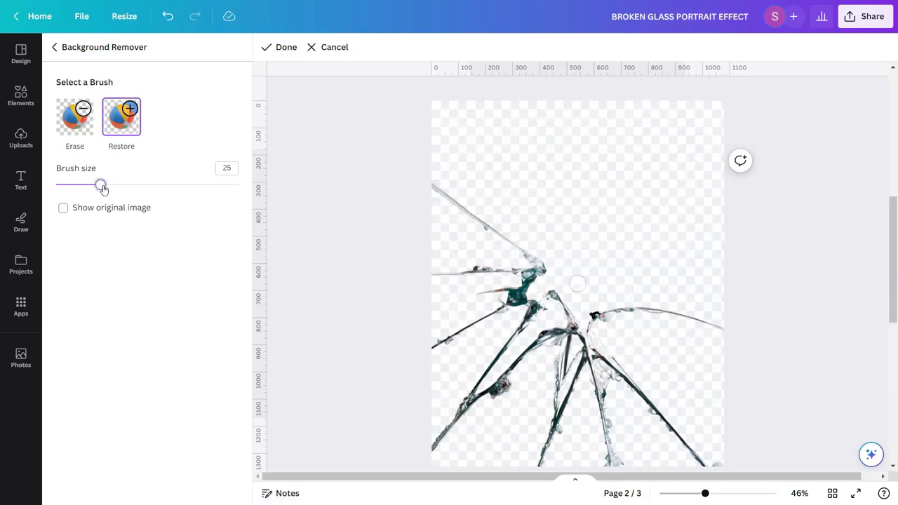
Restore the face at lower right and the red hair along the upper-left edge with a size-60 brush.
mouse_move(102, 186)
mouse_down()
mouse_move(124, 184)
mouse_move(164, 211)
mouse_up()
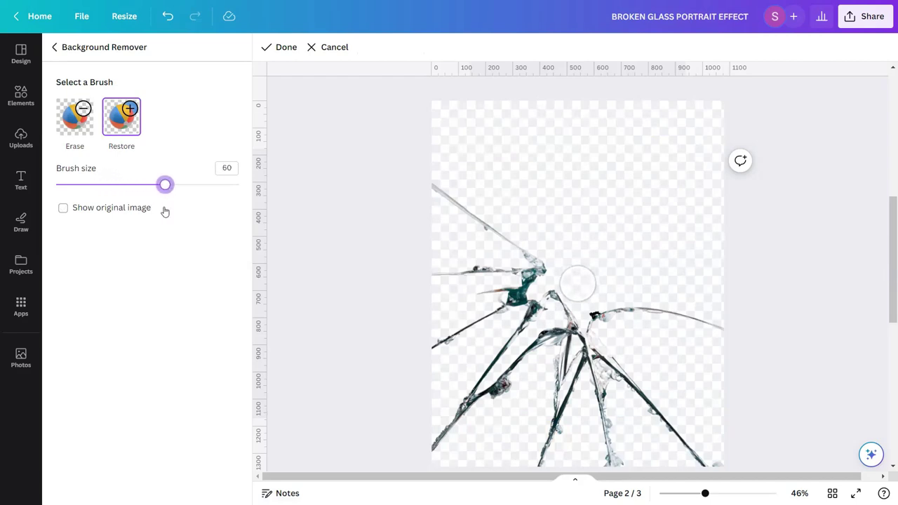
scroll(502, 355, down, 3)
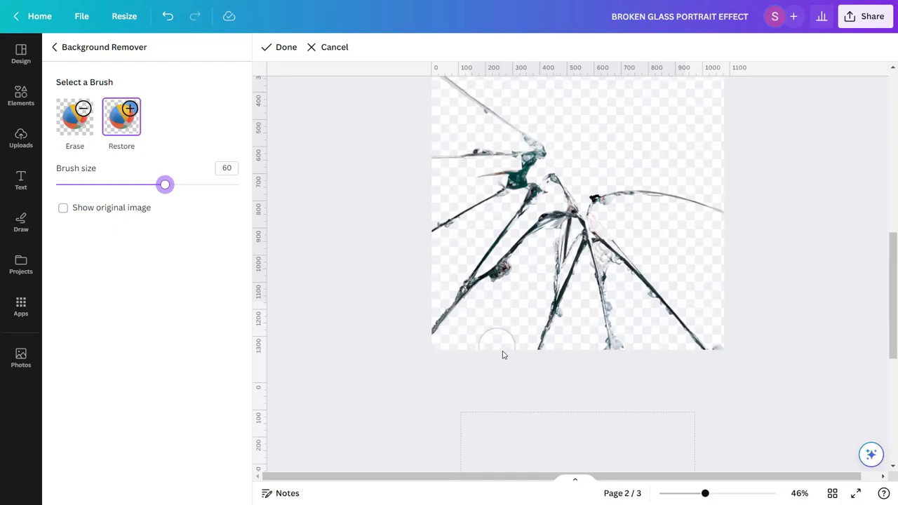
mouse_move(659, 336)
mouse_down()
mouse_move(583, 301)
mouse_move(594, 313)
mouse_move(719, 284)
mouse_move(687, 260)
mouse_up()
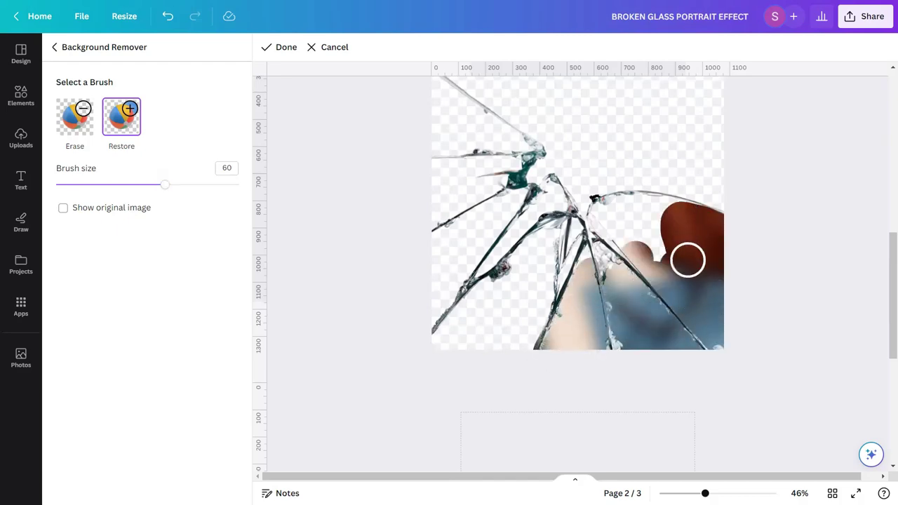
scroll(688, 260, up, 3)
scroll(688, 260, down, 1)
mouse_move(386, 130)
mouse_down()
mouse_move(365, 138)
mouse_move(463, 207)
mouse_move(372, 351)
mouse_up()
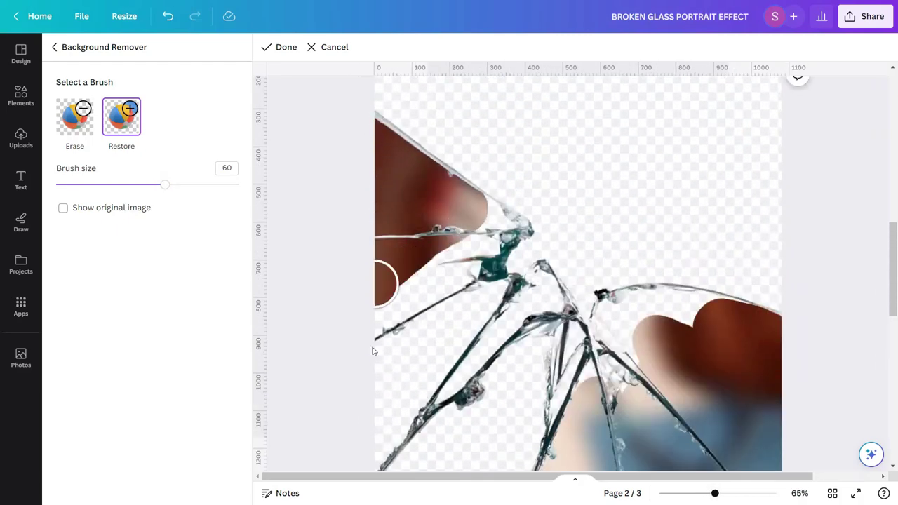
scroll(372, 350, down, 3)
mouse_move(387, 415)
mouse_down()
mouse_move(441, 315)
mouse_move(512, 320)
mouse_move(547, 225)
mouse_up()
Shrink the brush to size 2, keeping the Restore mode active.
drag(164, 184, 95, 185)
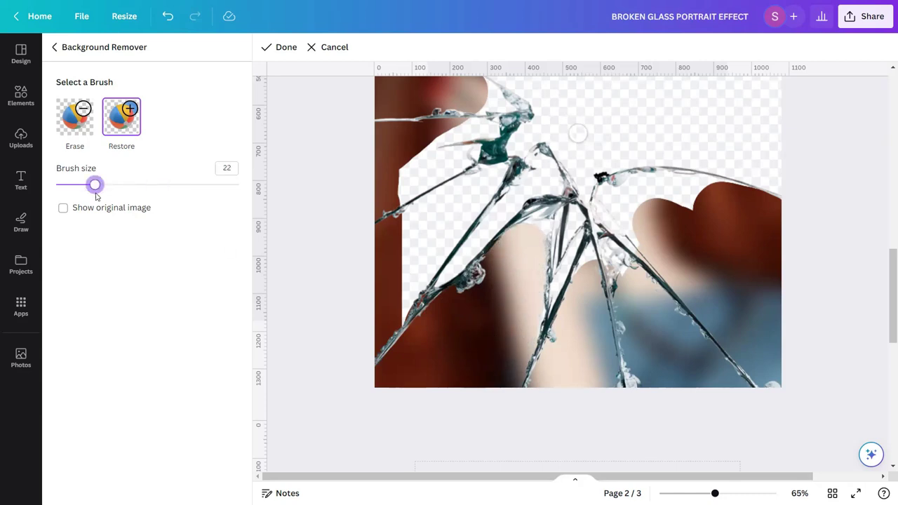
scroll(543, 295, up, 2)
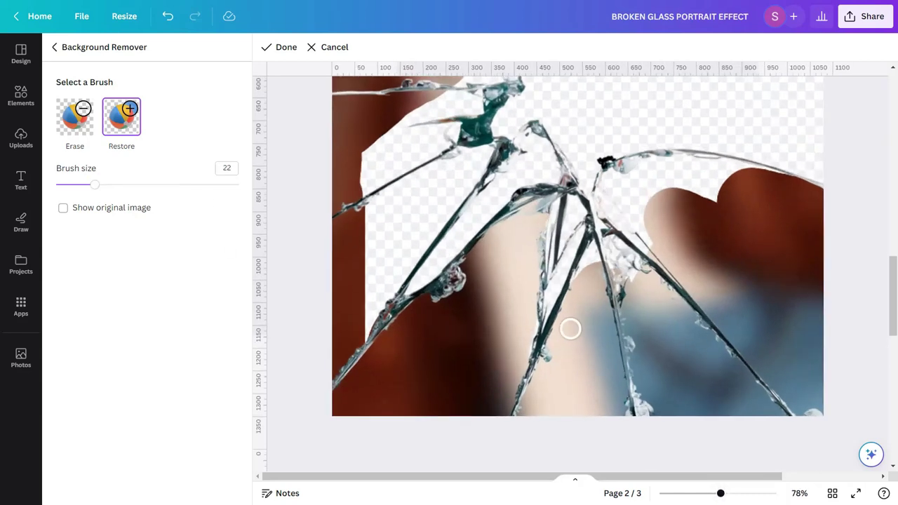
drag(95, 185, 63, 184)
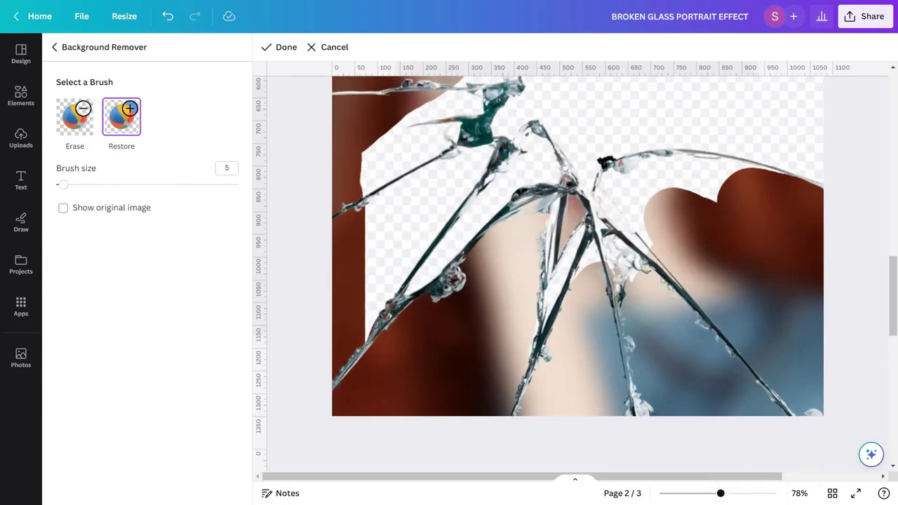
scroll(597, 346, down, 2)
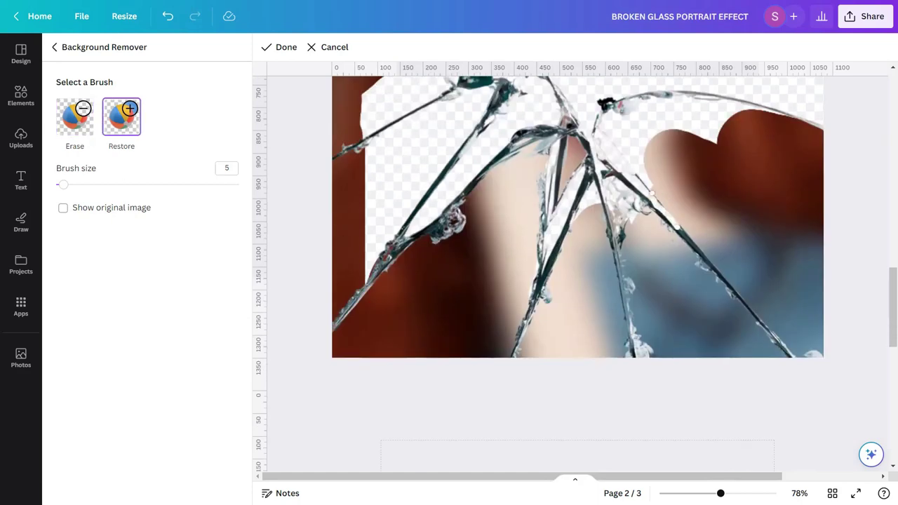
drag(63, 184, 58, 184)
click(74, 115)
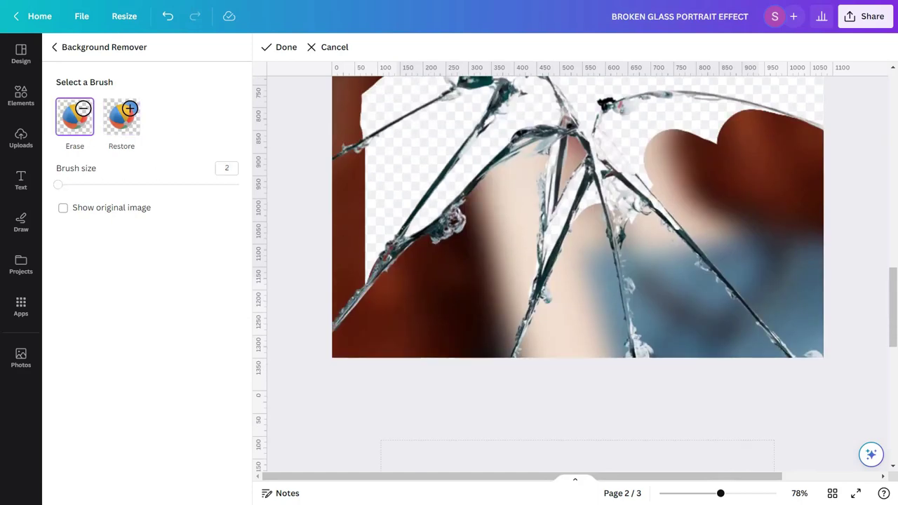
scroll(577, 281, up, 3)
click(121, 116)
scroll(367, 267, up, 2)
scroll(421, 245, up, 2)
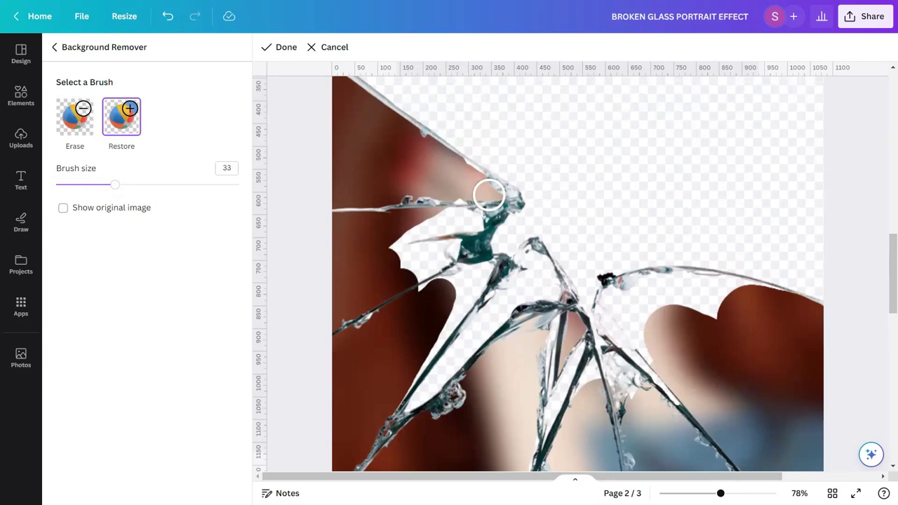
Paint back cut-out areas near the hair, shoulder and upper right with a size-9 brush.
mouse_move(488, 195)
mouse_down()
mouse_move(437, 200)
mouse_move(451, 240)
mouse_move(437, 292)
mouse_move(462, 274)
mouse_move(390, 394)
mouse_up()
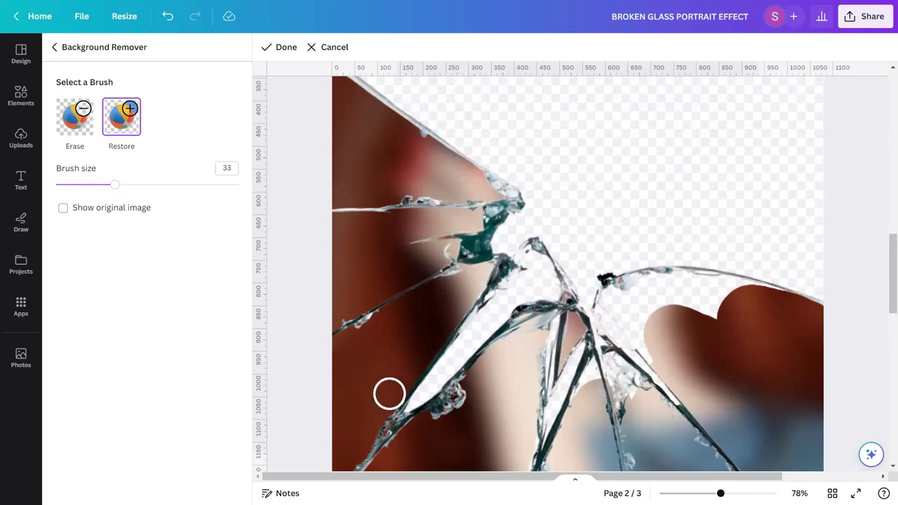
scroll(547, 260, down, 3)
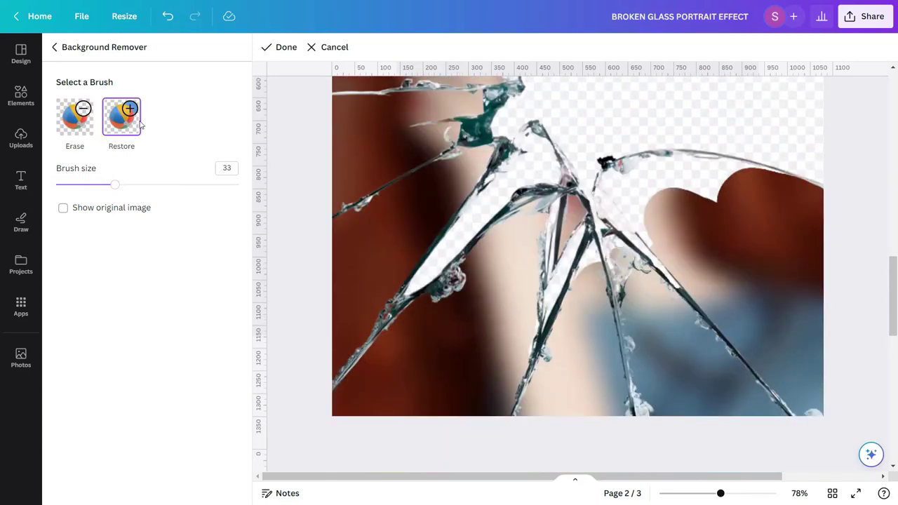
drag(115, 184, 71, 185)
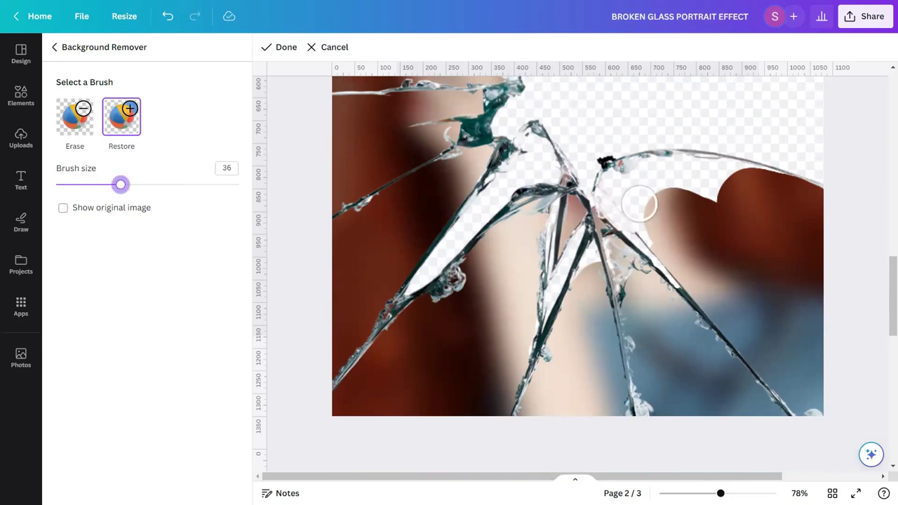
mouse_move(638, 200)
mouse_down()
mouse_move(781, 190)
mouse_move(700, 171)
mouse_move(616, 181)
mouse_move(639, 208)
mouse_move(668, 169)
mouse_up()
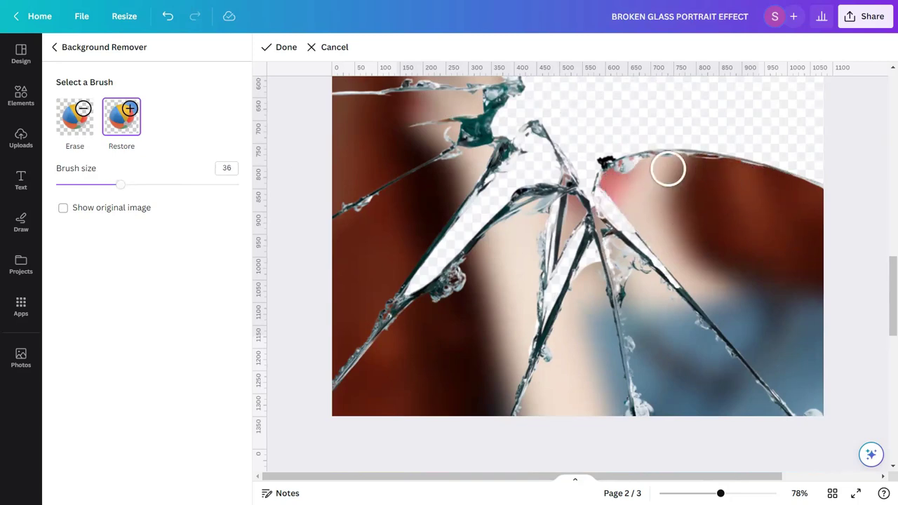
scroll(884, 310, down, 4)
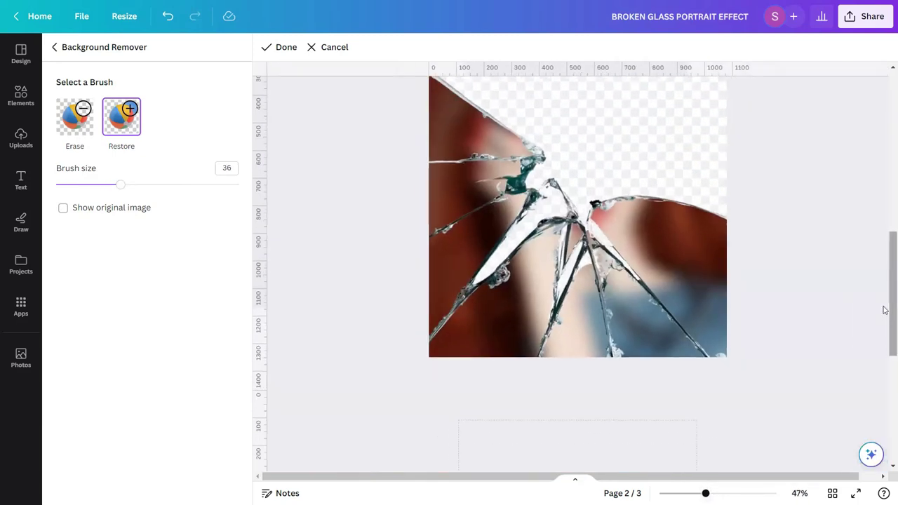
scroll(688, 338, up, 3)
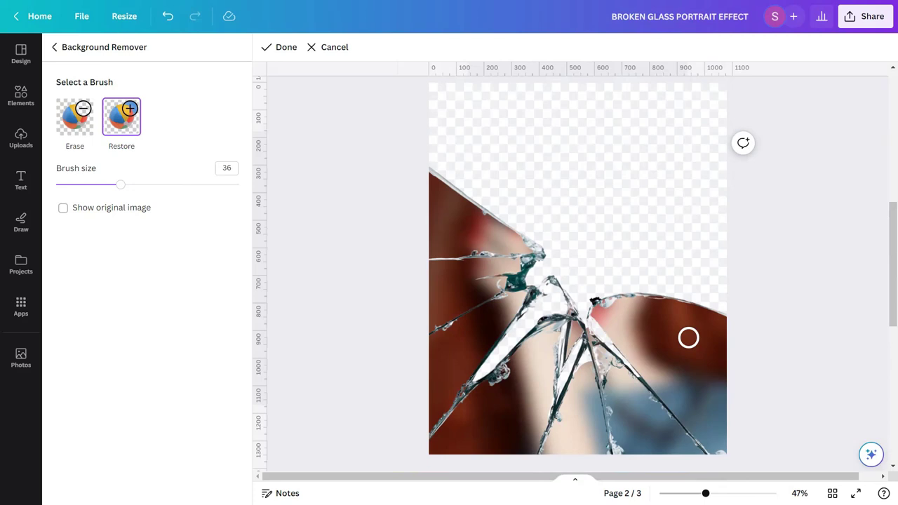
Finish the brush touch-ups, apply the background removal and close the Edit image panel.
click(292, 50)
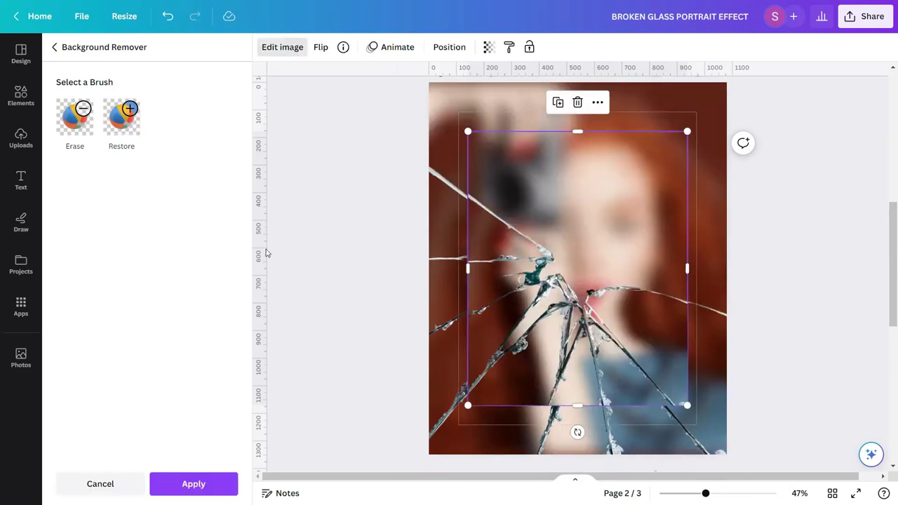
click(177, 483)
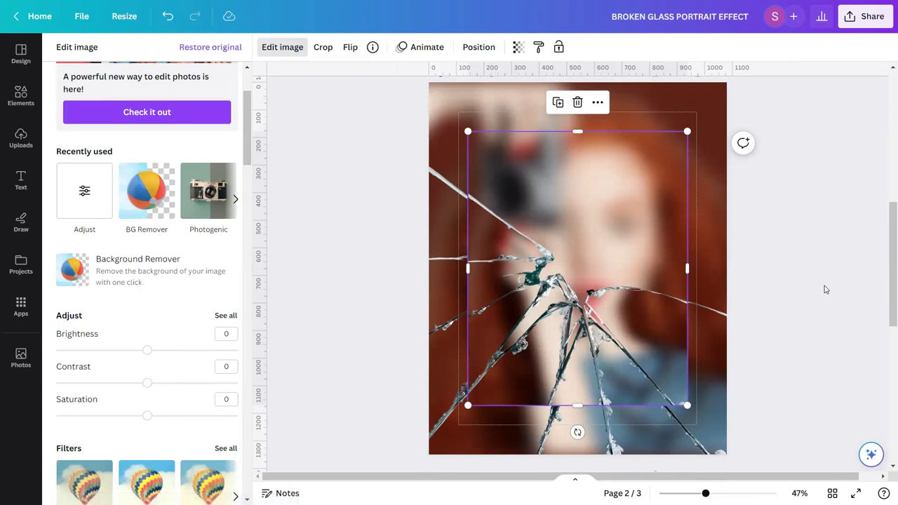
key(Escape)
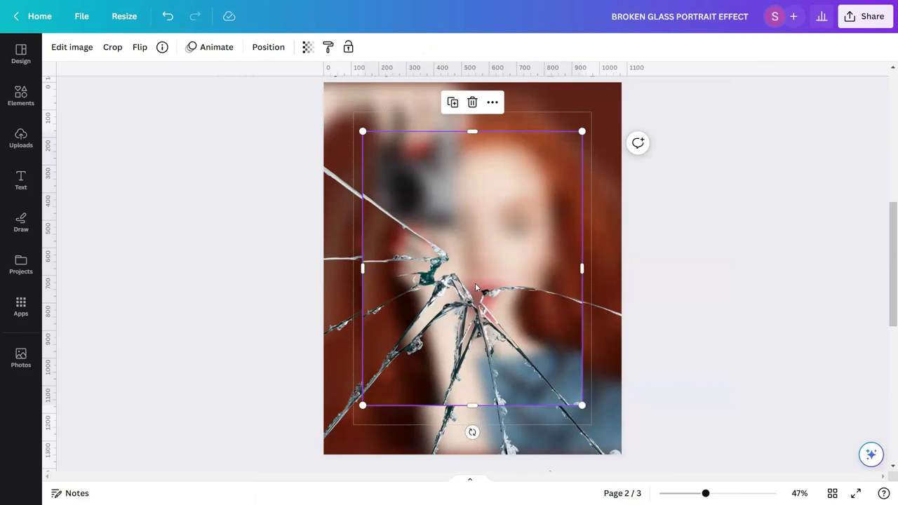
Move the cracked-glass overlay down onto page 3 over the sharp portrait.
drag(451, 280, 451, 295)
scroll(451, 293, down, 5)
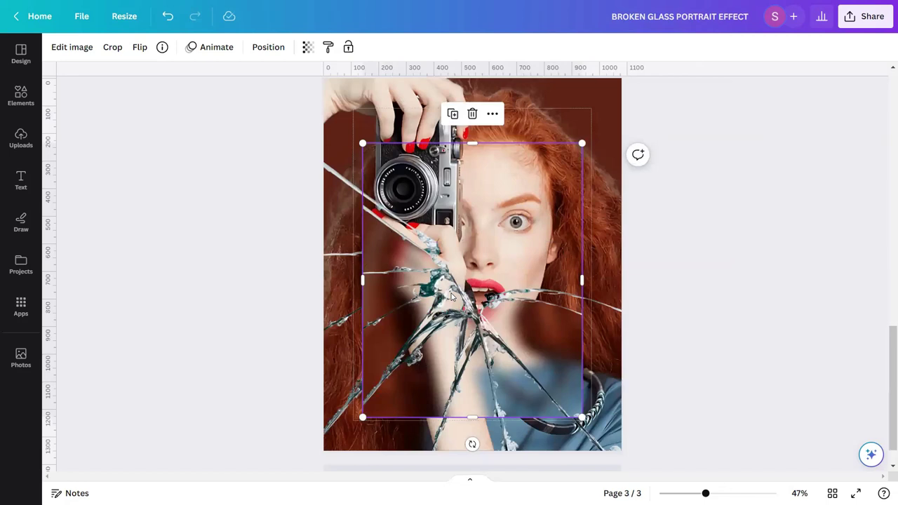
scroll(463, 291, up, 3)
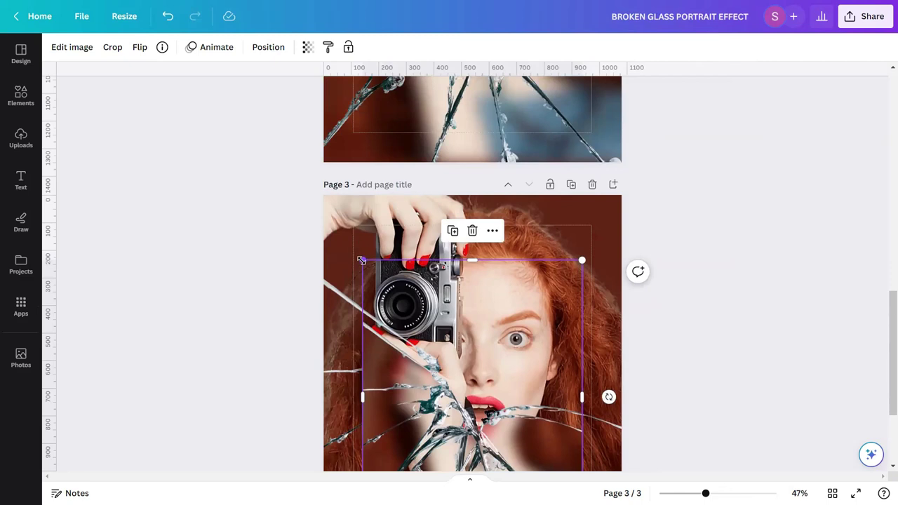
Stretch the overlay by its corners to fill the page at 1080 × 1350.
drag(361, 261, 323, 211)
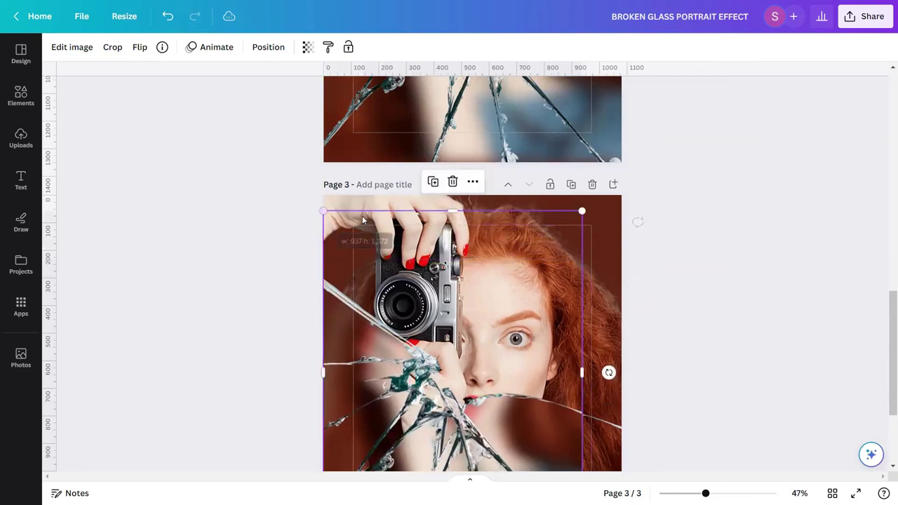
drag(582, 210, 598, 199)
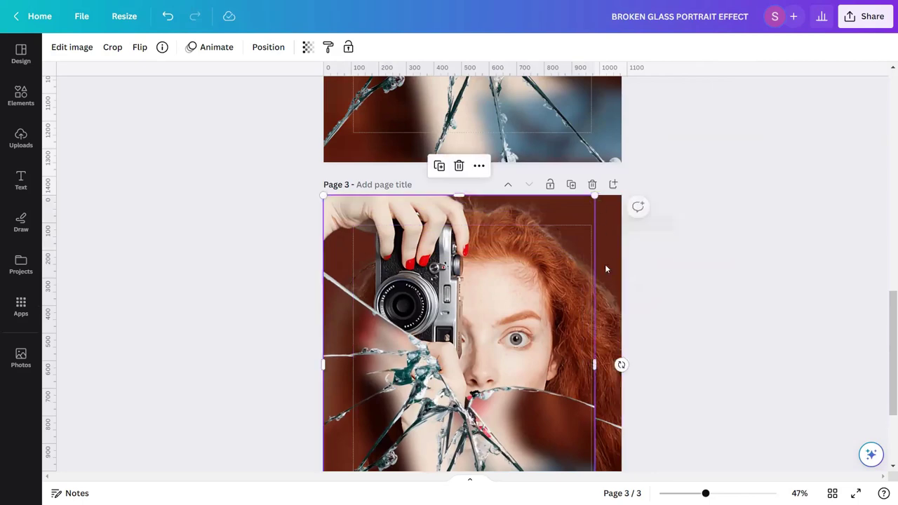
scroll(604, 281, down, 3)
drag(597, 384, 619, 414)
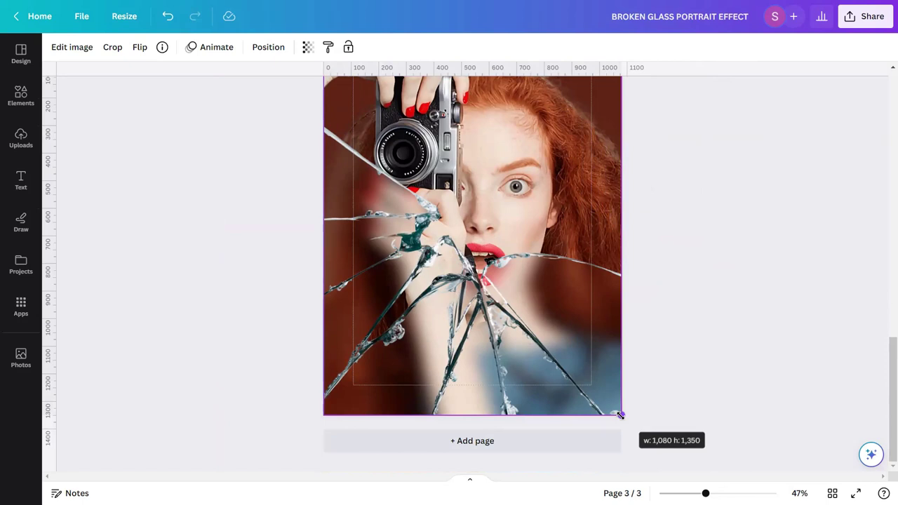
drag(620, 415, 620, 415)
scroll(701, 417, up, 2)
scroll(702, 417, down, 1)
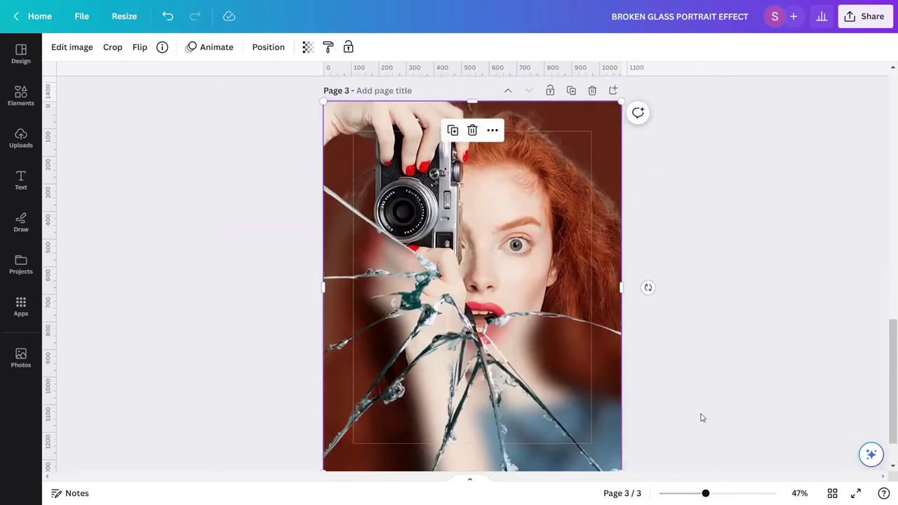
scroll(701, 416, down, 1)
scroll(702, 416, up, 1)
Send the glass overlay backward one layer, lock it, and deselect it.
click(268, 47)
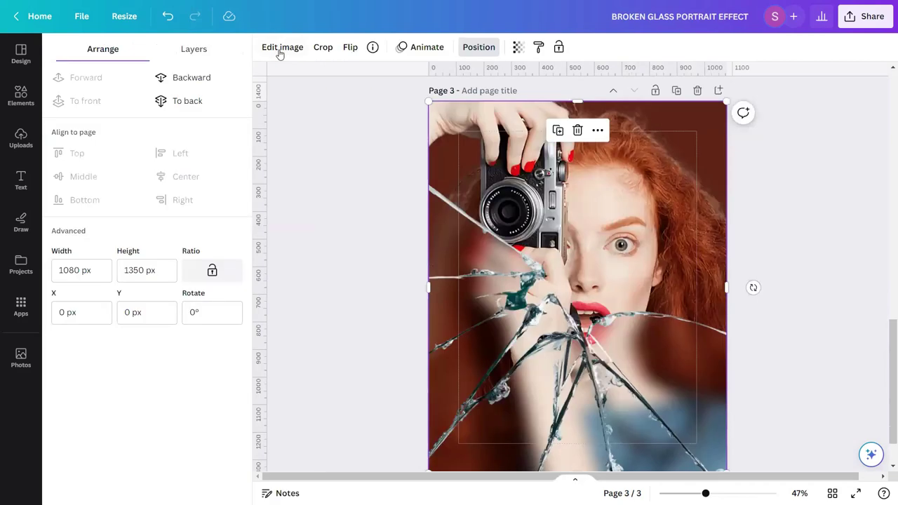
click(180, 74)
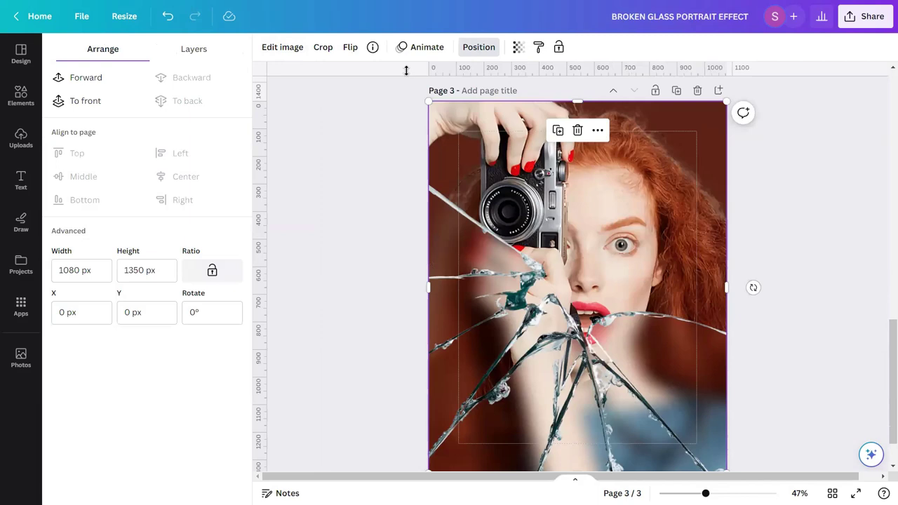
click(559, 48)
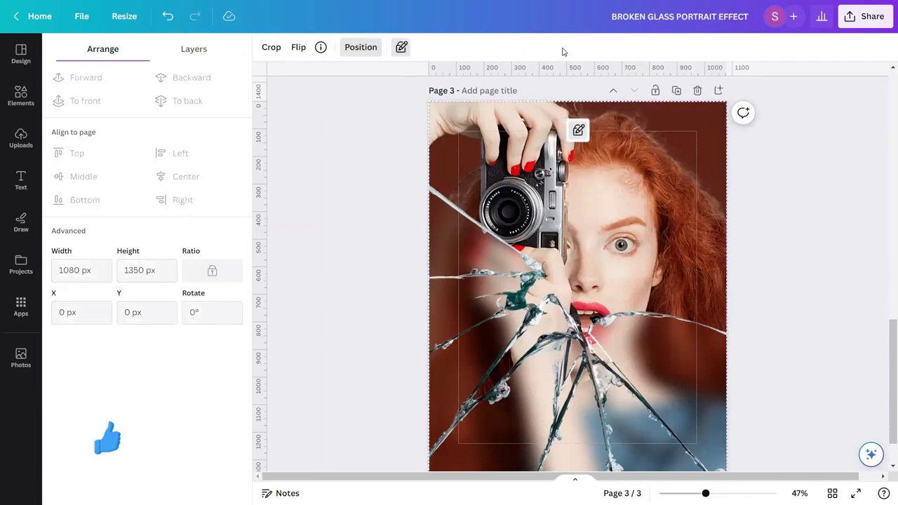
click(401, 47)
key(Escape)
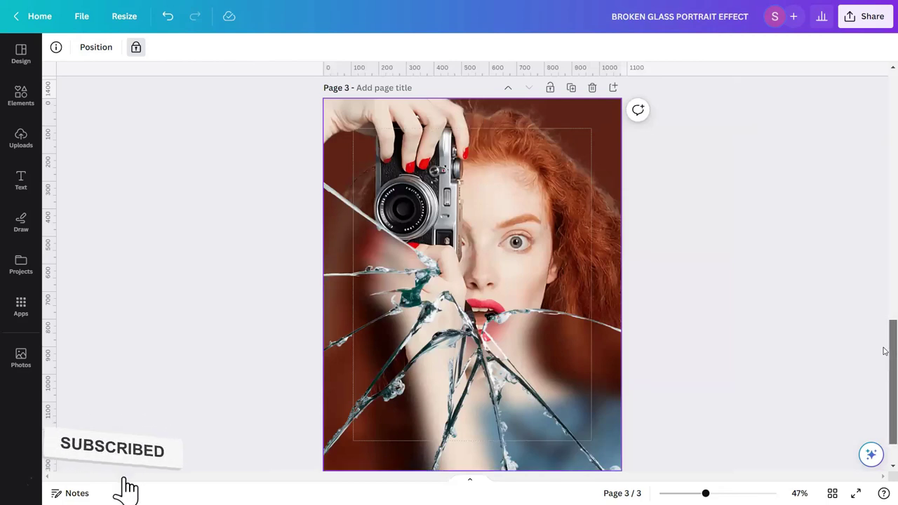
scroll(869, 344, down, 1)
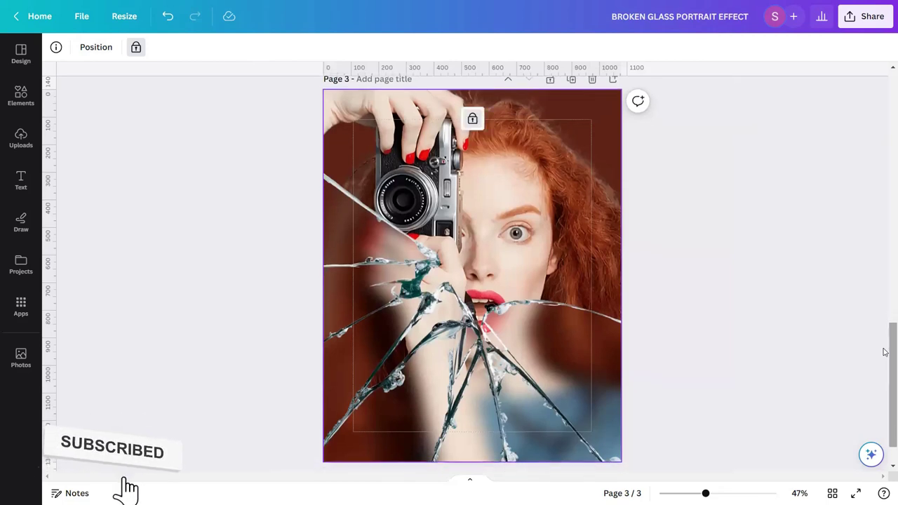
click(685, 285)
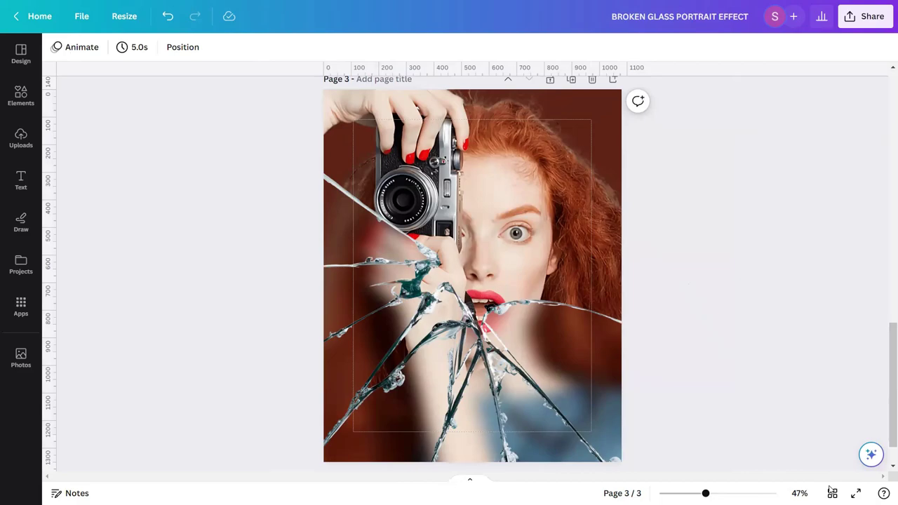
Present page 3's finished cracked-glass portrait in full screen.
click(855, 493)
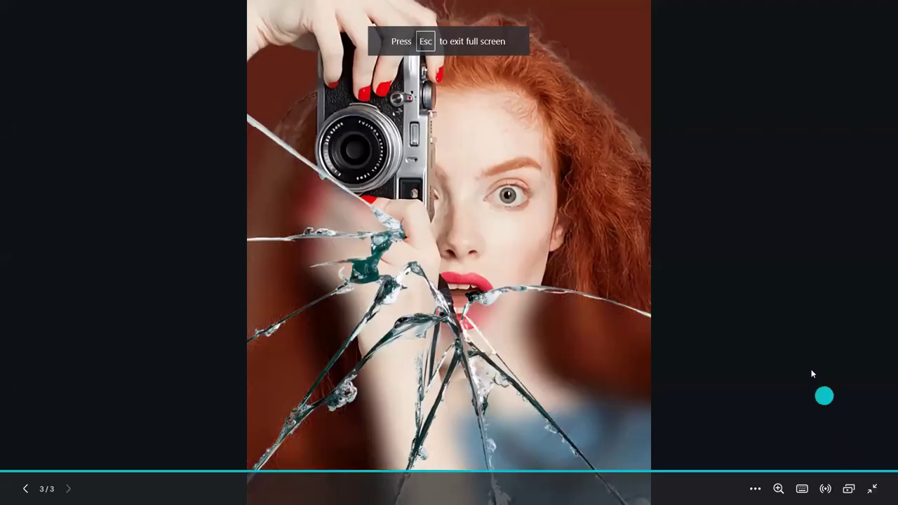